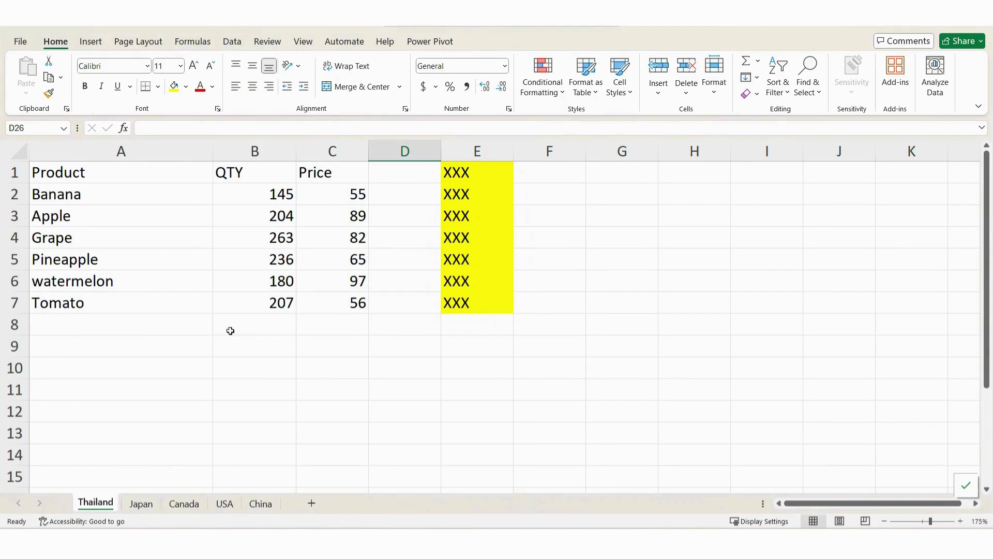
- Convert the product data in A1:C7 of the Thailand sheet into a table with headers and name it t_Thailand
{"action": "left_click", "coordinate": [167, 243]}
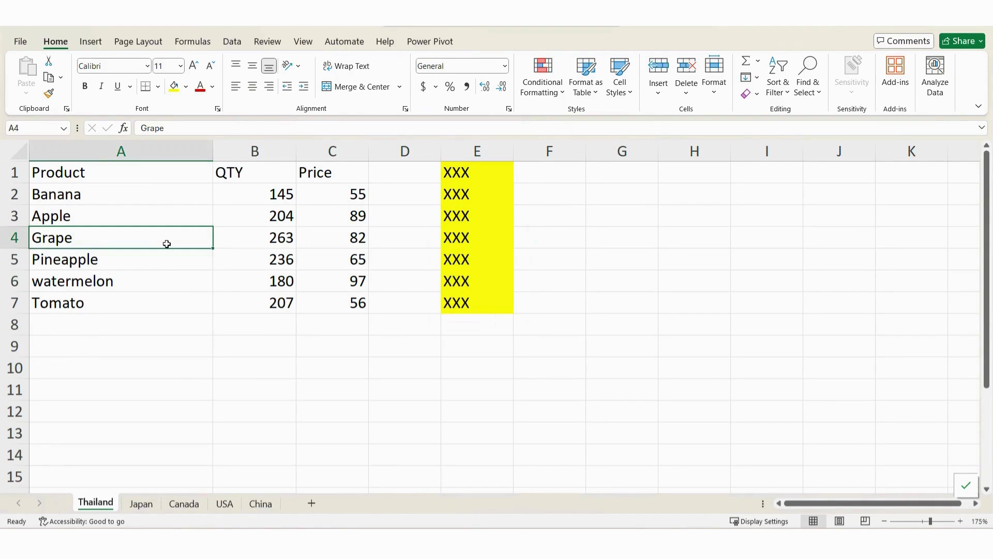
{"action": "left_click_drag", "start_coordinate": [91, 174], "coordinate": [331, 310]}
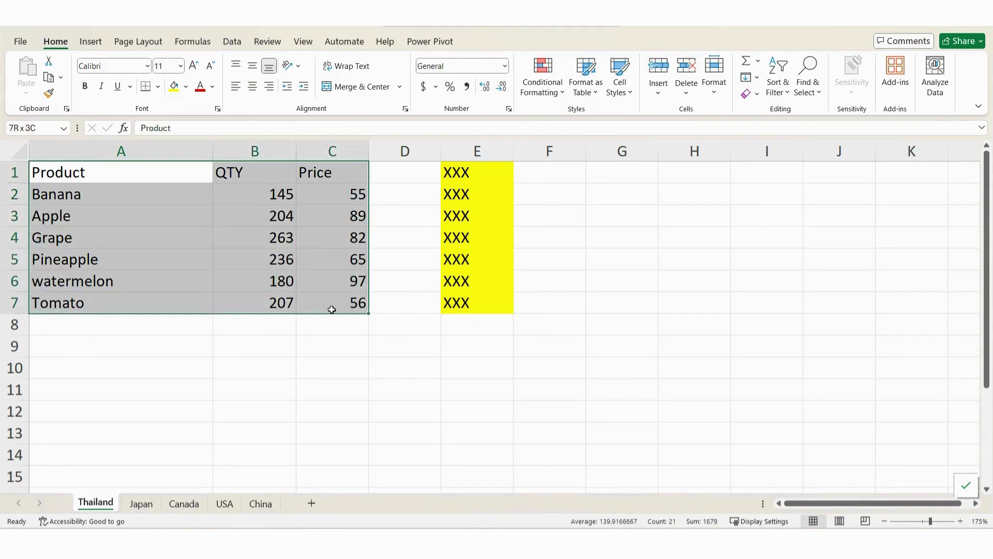
{"action": "left_click", "coordinate": [154, 213]}
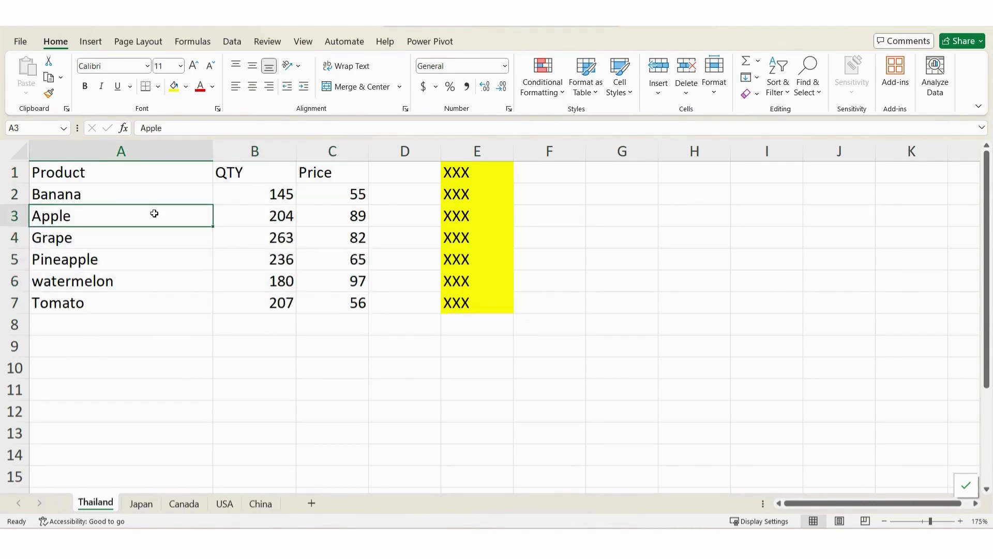
{"action": "key", "text": "ctrl+t"}
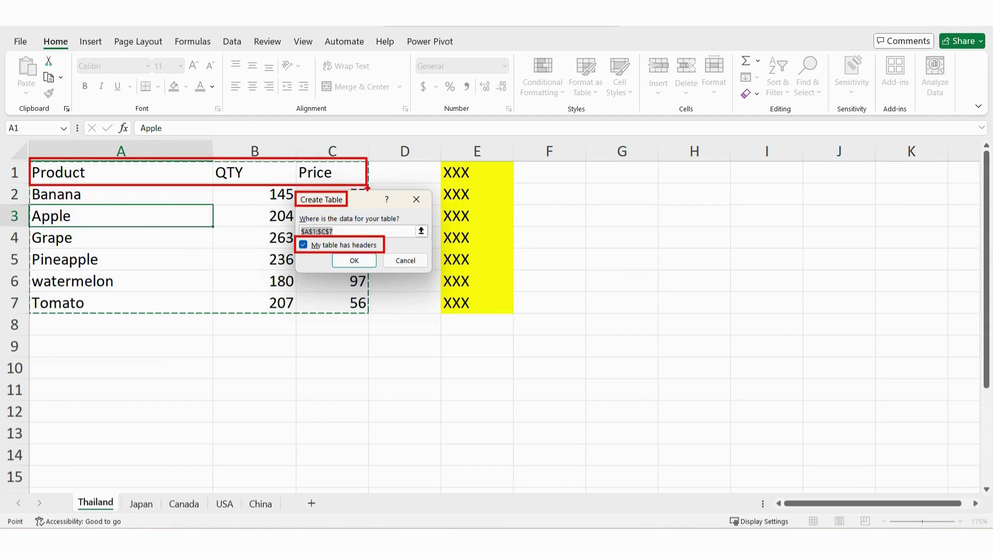
{"action": "left_click", "coordinate": [357, 261]}
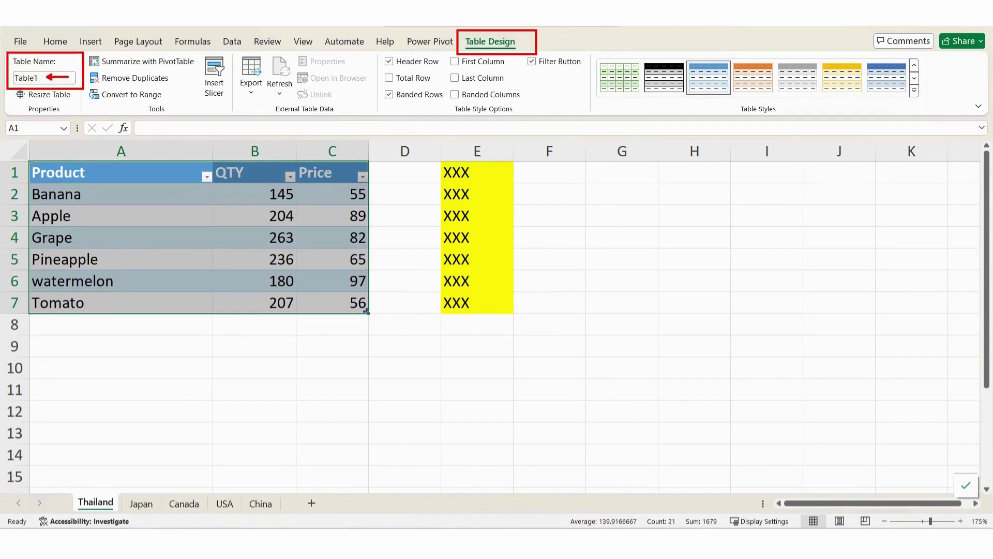
{"action": "left_click", "coordinate": [51, 77]}
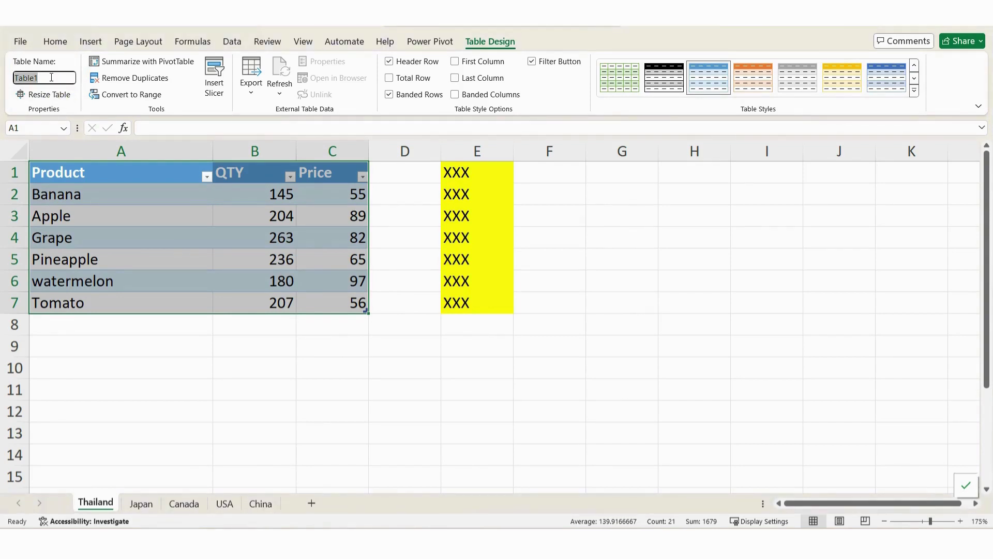
{"action": "type", "text": "t_Thailand"}
{"action": "key", "text": "Return"}
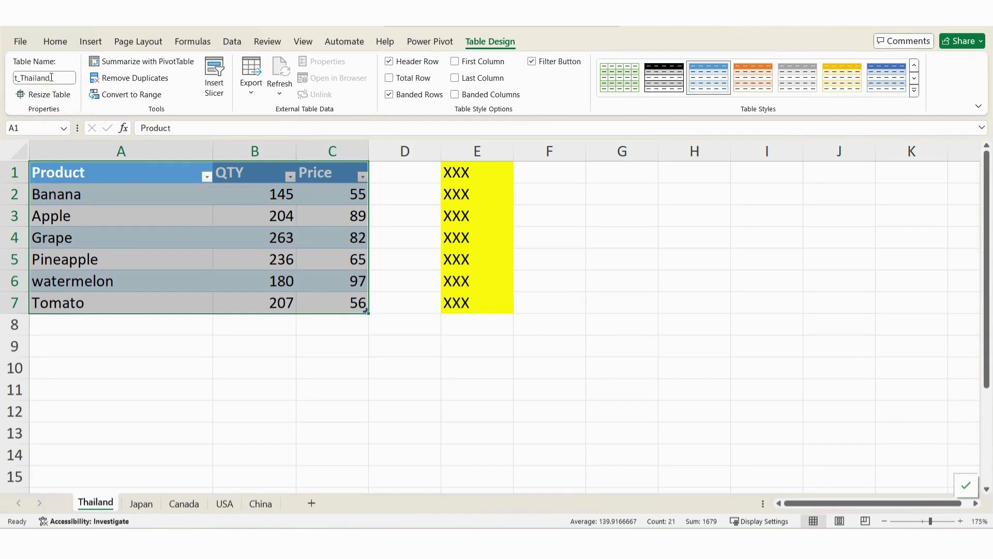
- Convert the Japan sheet's product data into a table with headers and name it t_Japan
{"action": "left_click", "coordinate": [141, 504]}
{"action": "left_click", "coordinate": [165, 230]}
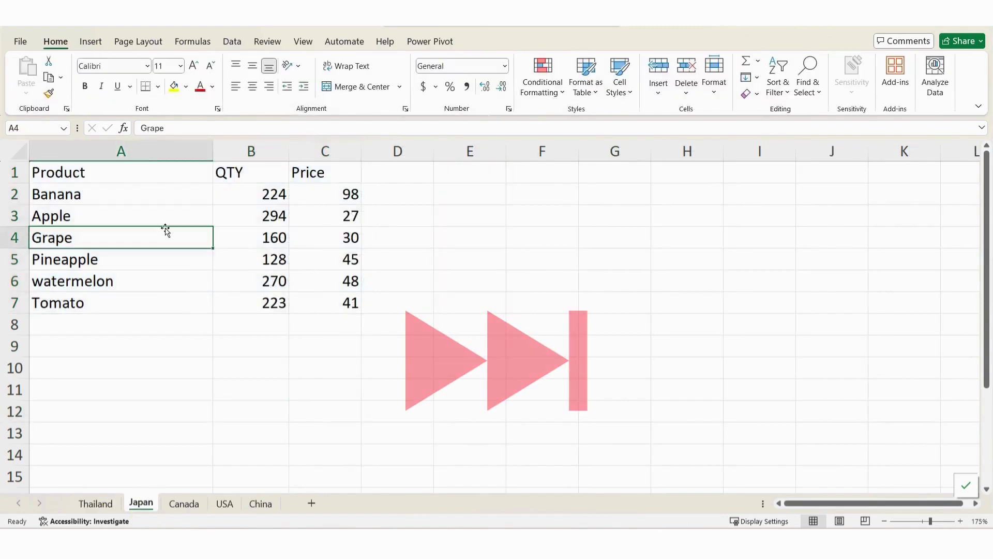
{"action": "key", "text": "ctrl+t"}
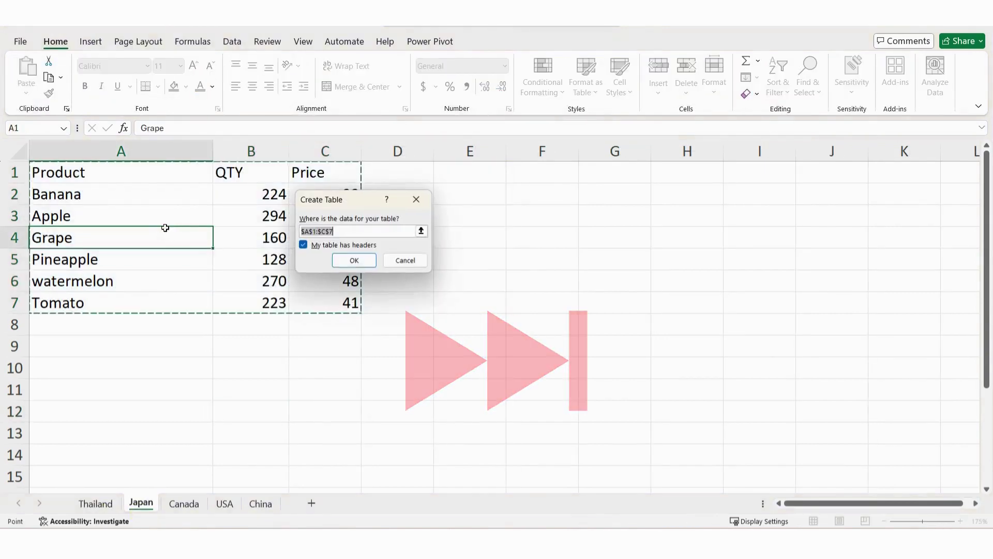
{"action": "left_click", "coordinate": [355, 261]}
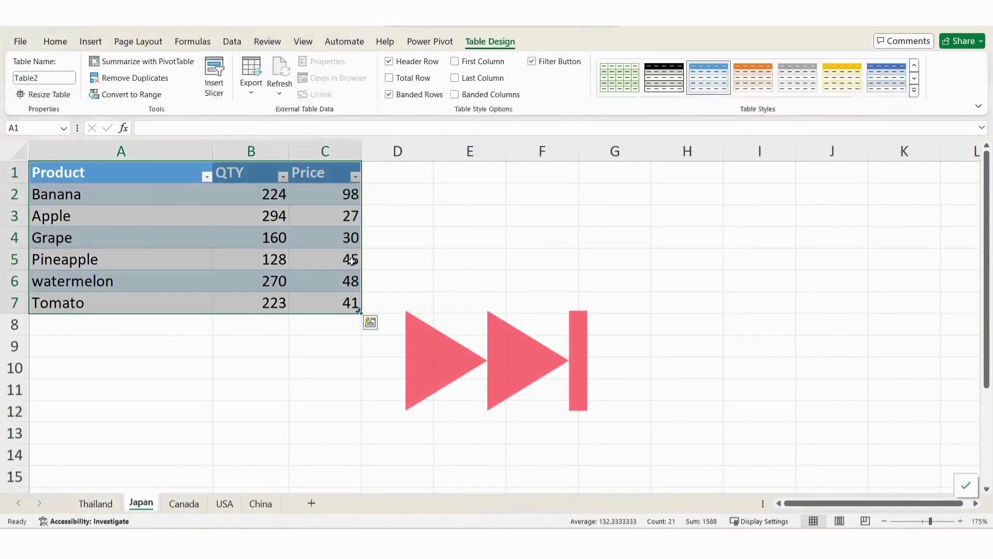
{"action": "left_click", "coordinate": [52, 79]}
{"action": "type", "text": "t_"}
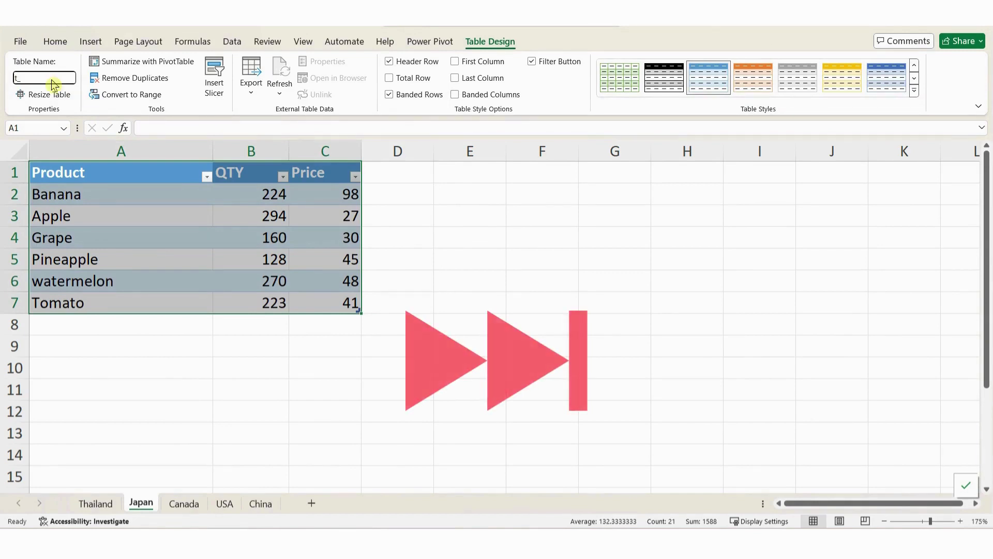
{"action": "type", "text": "Japan"}
{"action": "key", "text": "Return"}
- Convert the Canada sheet's product data into a table with headers and name it t_Canada
{"action": "left_click", "coordinate": [184, 504]}
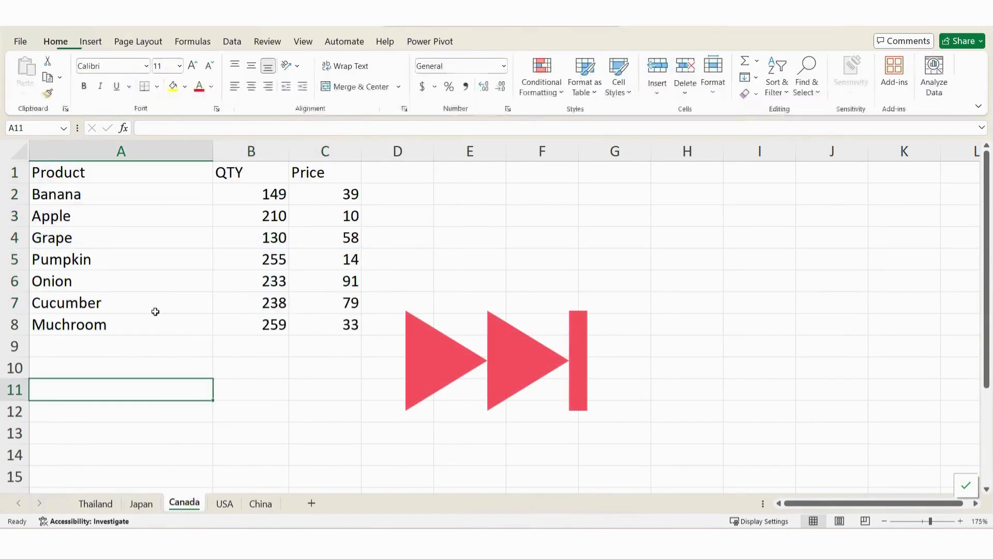
{"action": "left_click", "coordinate": [148, 255]}
{"action": "key", "text": "ctrl+t"}
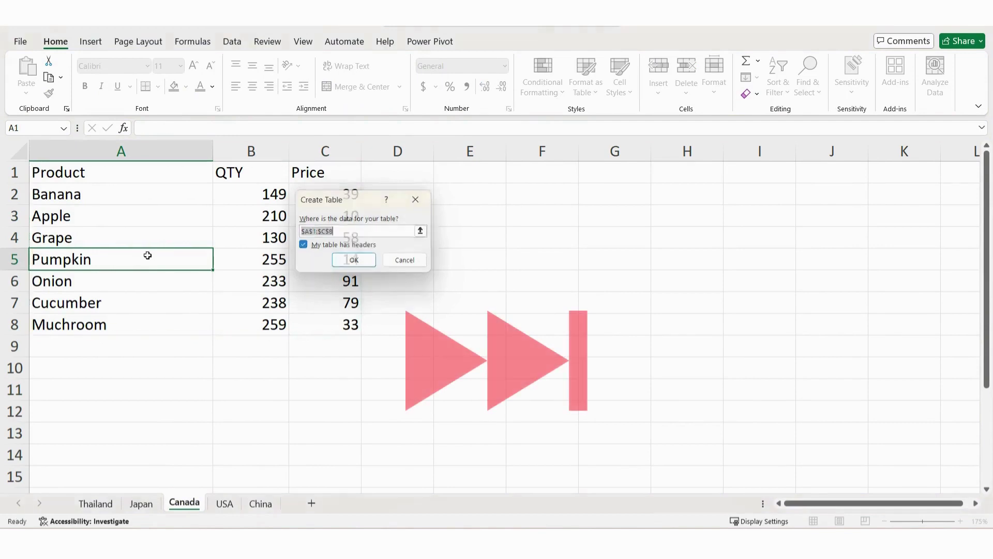
{"action": "key", "text": "Return"}
{"action": "left_click", "coordinate": [61, 82]}
{"action": "type", "text": "t_Can"}
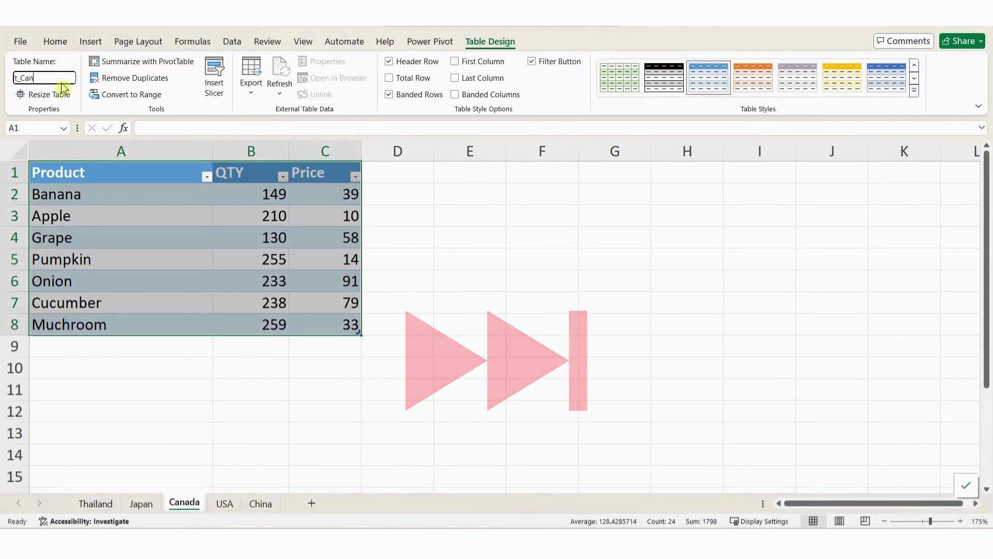
{"action": "type", "text": "ada"}
{"action": "key", "text": "Return"}
- Convert the USA sheet's product data into a table with headers and name it t_USA
{"action": "left_click", "coordinate": [224, 503]}
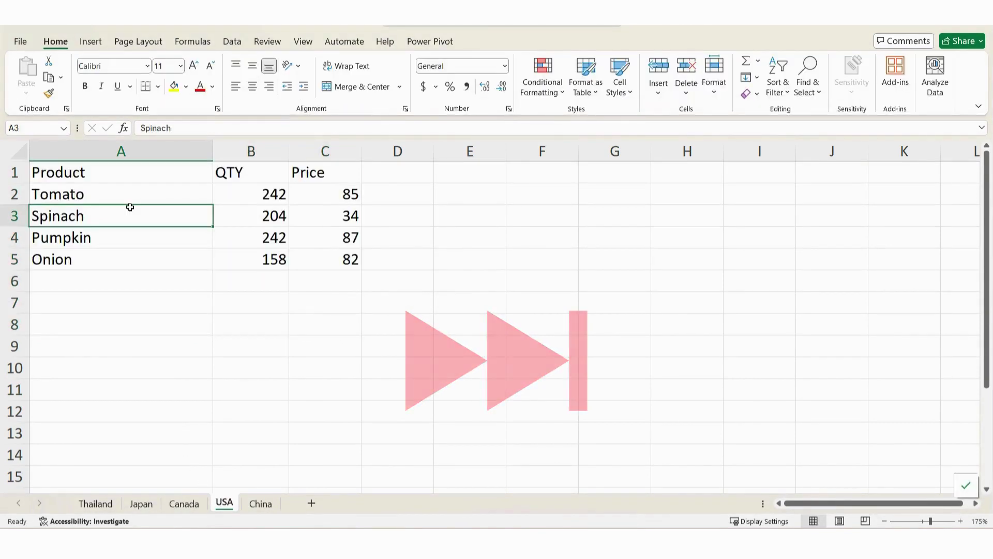
{"action": "key", "text": "ctrl+t"}
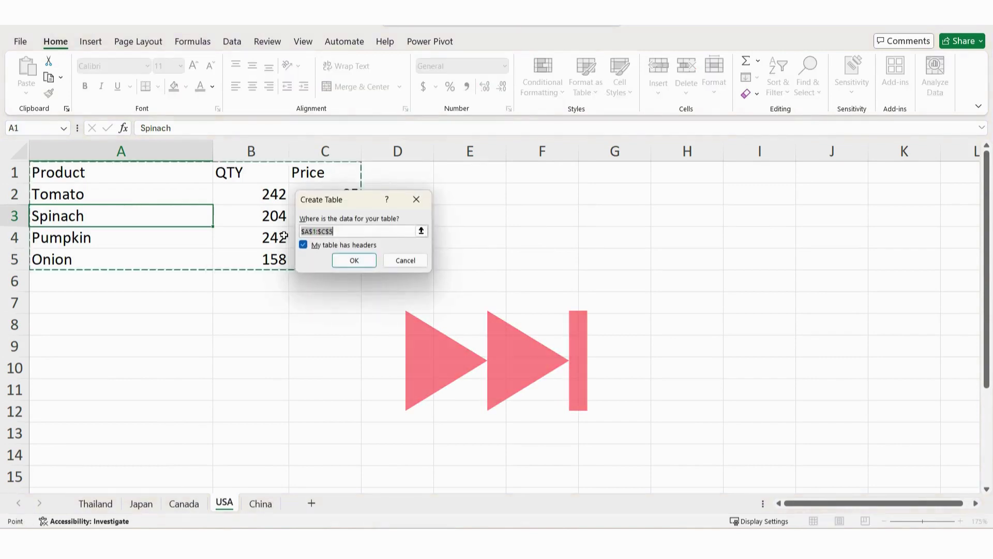
{"action": "left_click", "coordinate": [357, 261]}
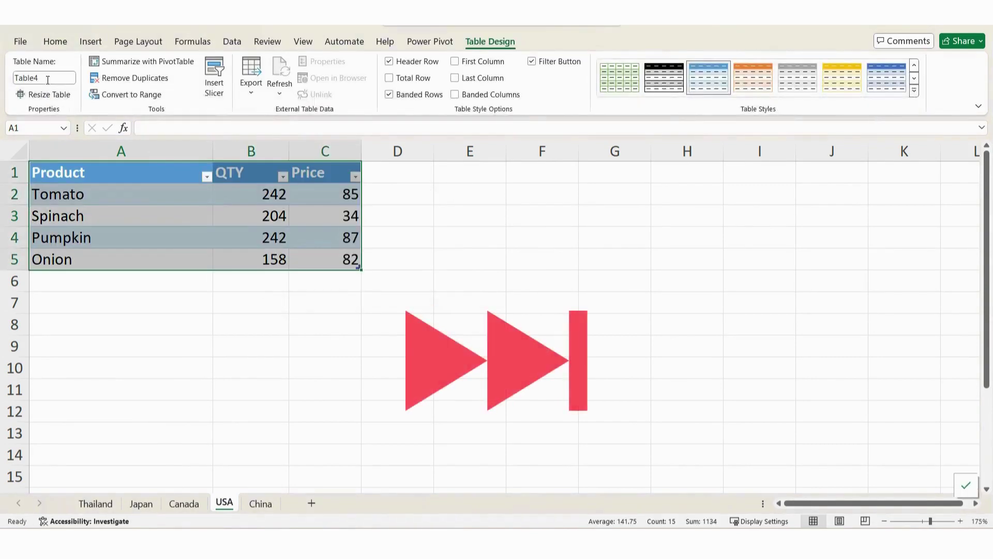
{"action": "left_click", "coordinate": [47, 77]}
{"action": "type", "text": "t_USA"}
{"action": "key", "text": "Return"}
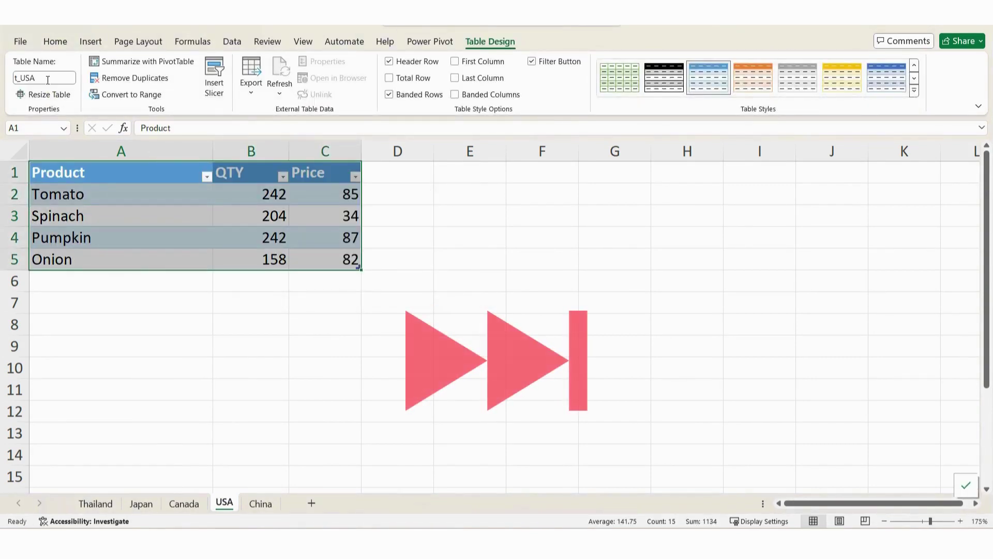
- Convert the China sheet's product data into a table with headers and name it t_China
{"action": "left_click", "coordinate": [260, 503]}
{"action": "left_click", "coordinate": [127, 217]}
{"action": "key", "text": "ctrl+t"}
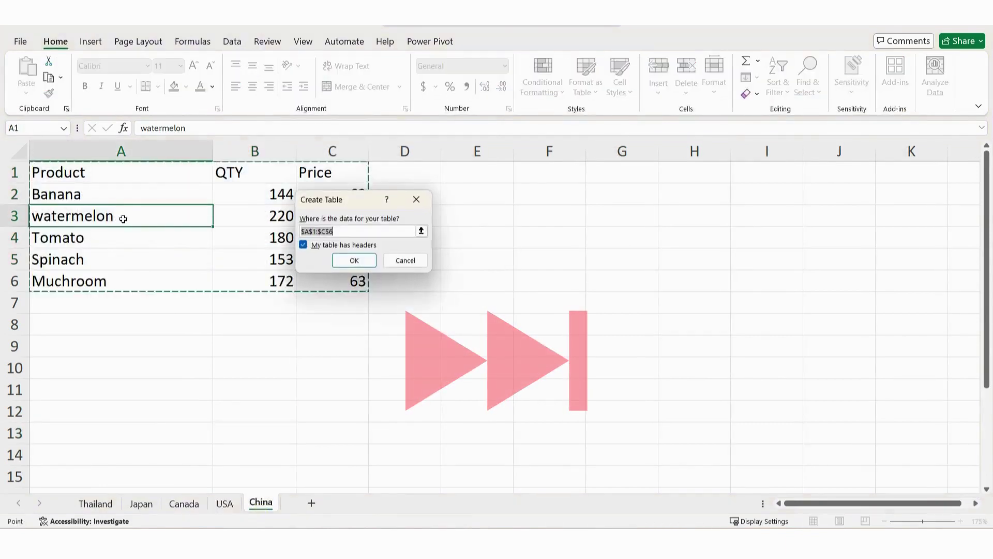
{"action": "key", "text": "Return"}
{"action": "left_click", "coordinate": [33, 79]}
{"action": "type", "text": "t_China"}
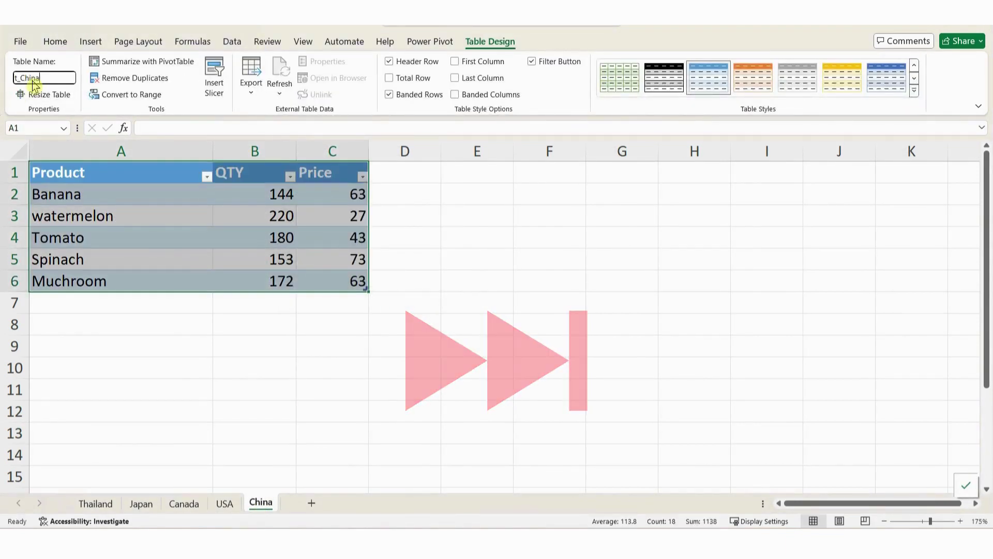
{"action": "key", "text": "Return"}
{"action": "left_click", "coordinate": [199, 236]}
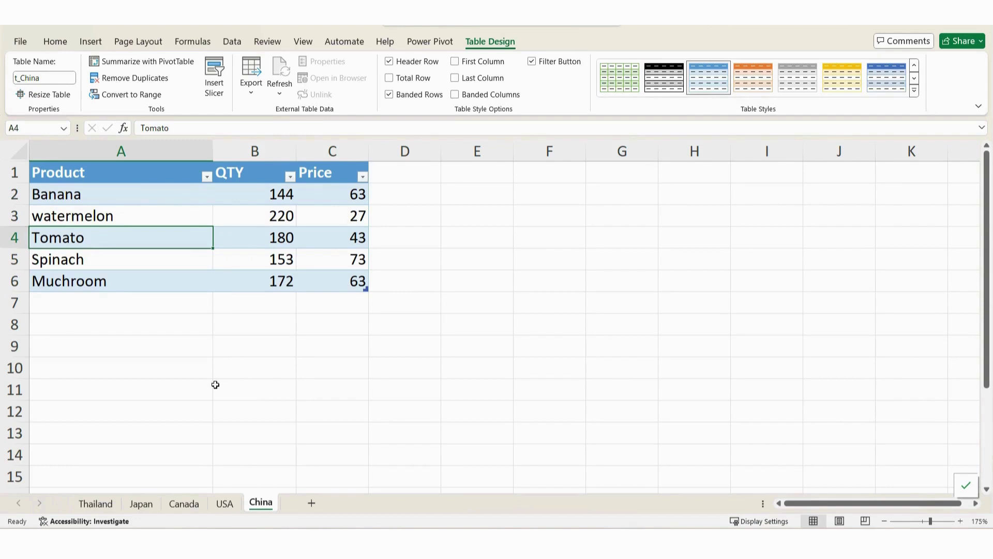
- Return to the Thailand sheet and compare the product table with the separate yellow XXX cells in column E
{"action": "left_click", "coordinate": [97, 504]}
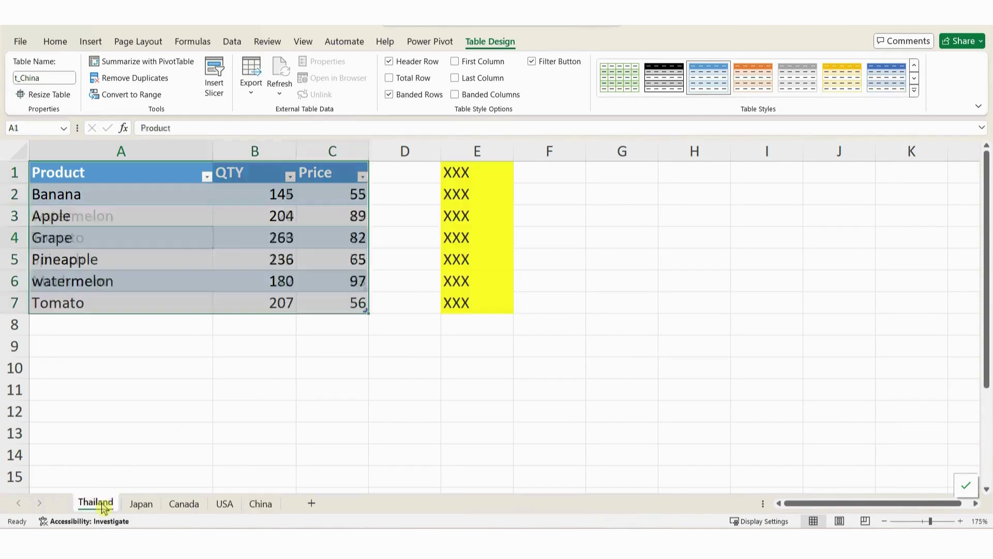
{"action": "left_click", "coordinate": [296, 447]}
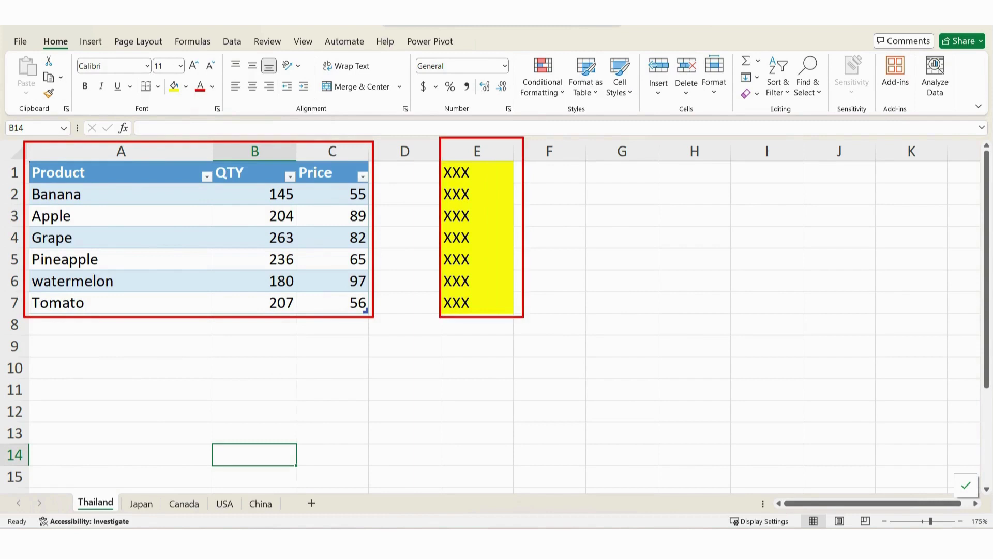
{"action": "left_click", "coordinate": [467, 371]}
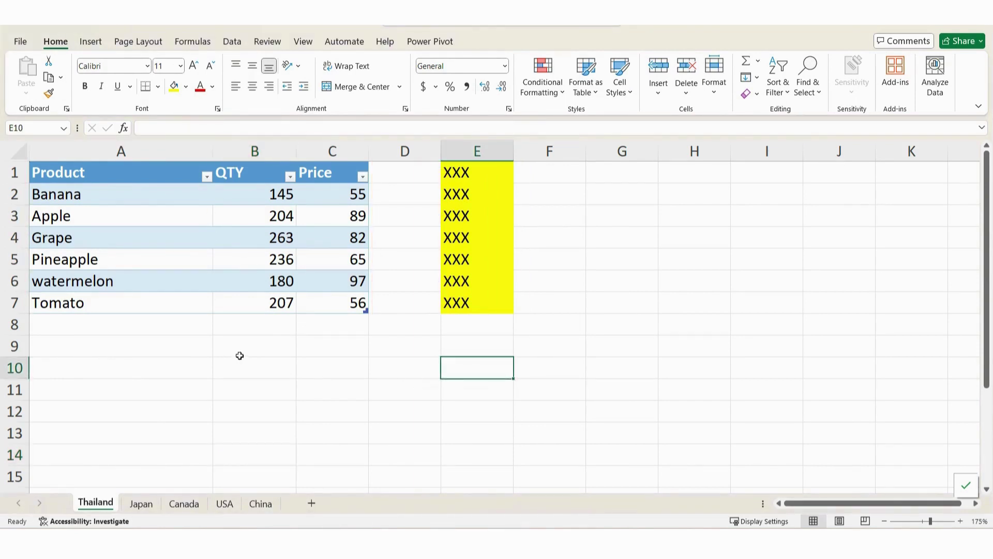
{"action": "left_click", "coordinate": [232, 43]}
{"action": "left_click", "coordinate": [33, 89]}
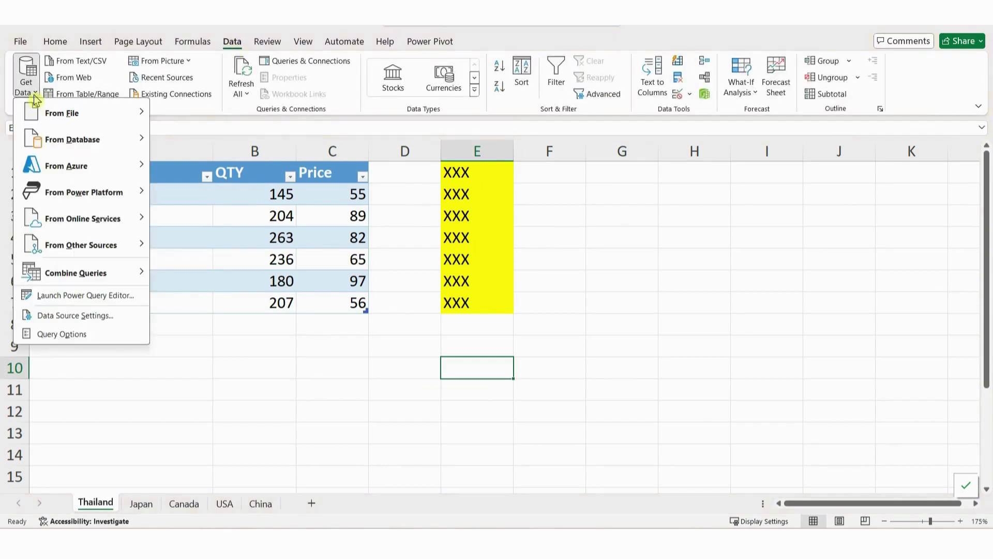
{"action": "mouse_move", "coordinate": [60, 249]}
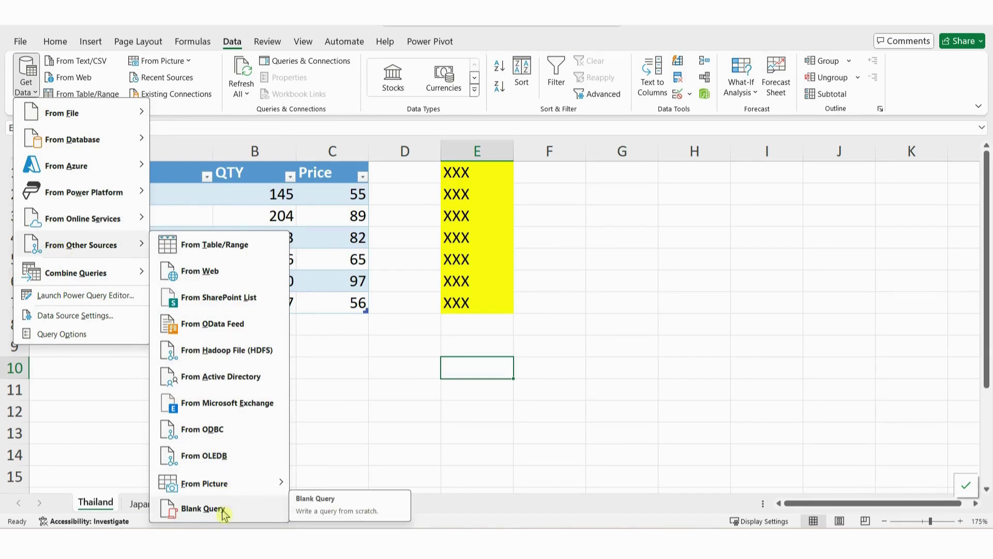
{"action": "left_click", "coordinate": [386, 344]}
{"action": "left_click", "coordinate": [393, 326]}
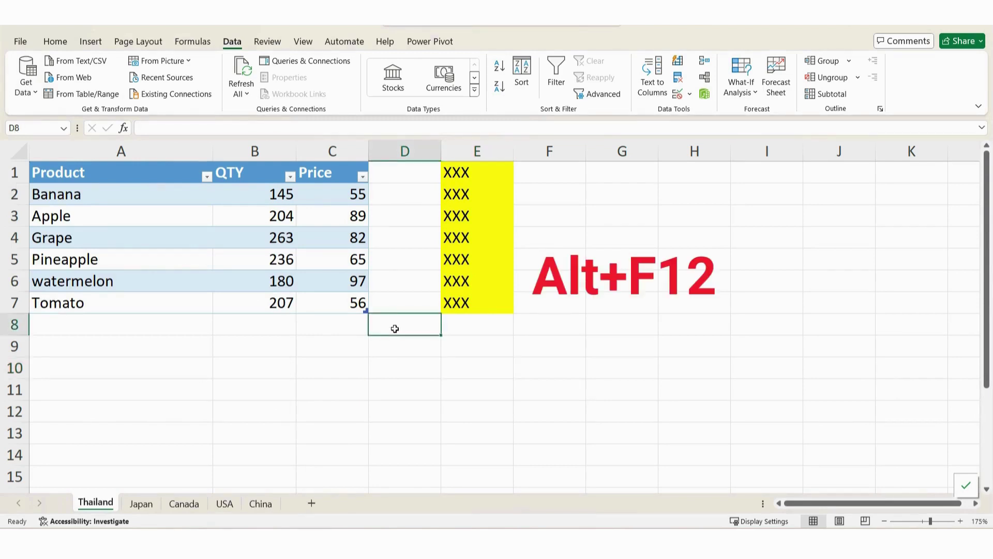
- Open the Power Query Editor and create a new blank query
{"action": "key", "text": "alt+F12"}
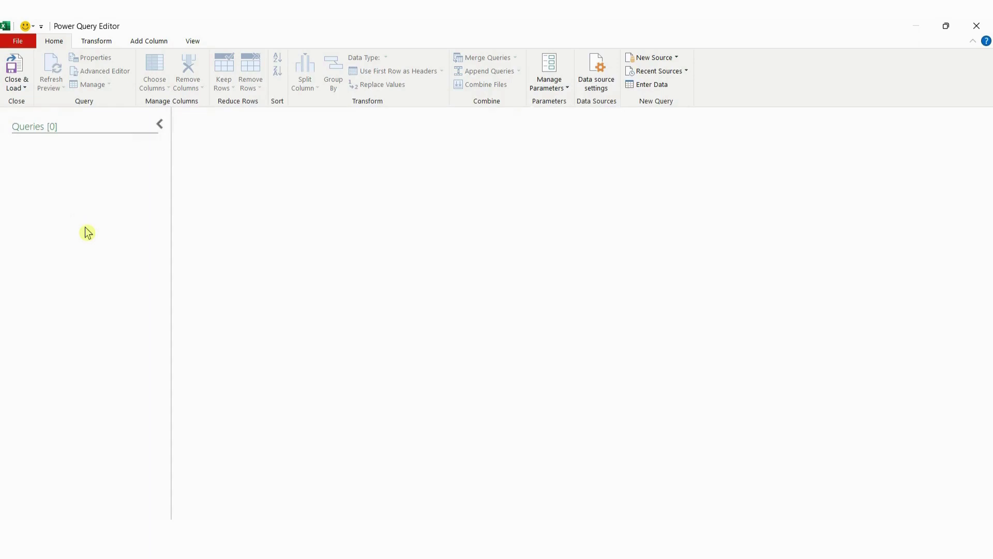
{"action": "right_click", "coordinate": [78, 186]}
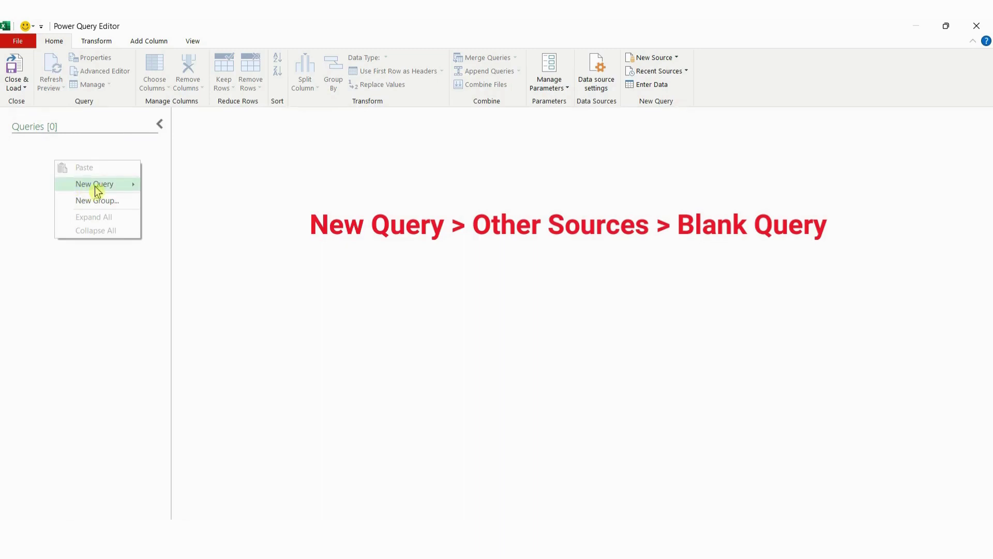
{"action": "left_click", "coordinate": [97, 189]}
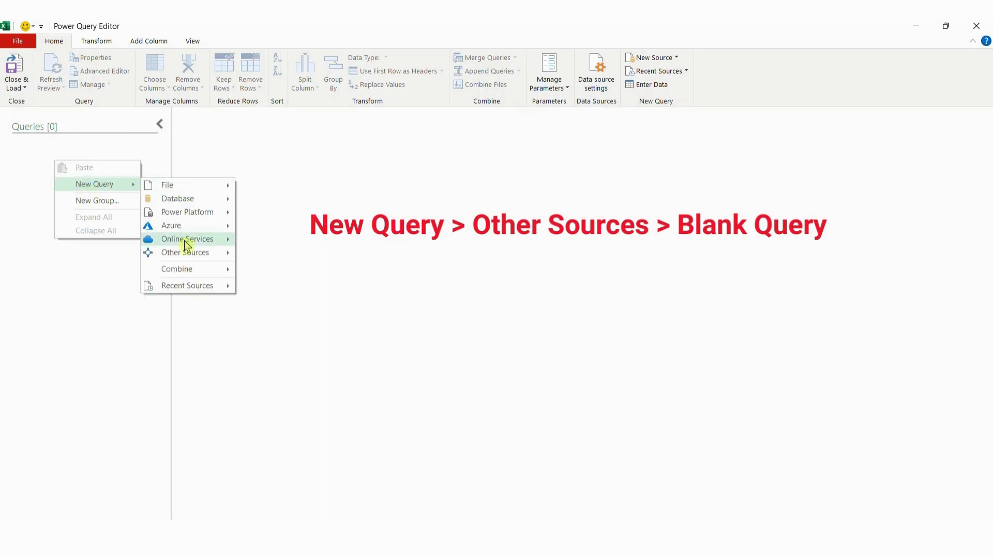
{"action": "mouse_move", "coordinate": [185, 254]}
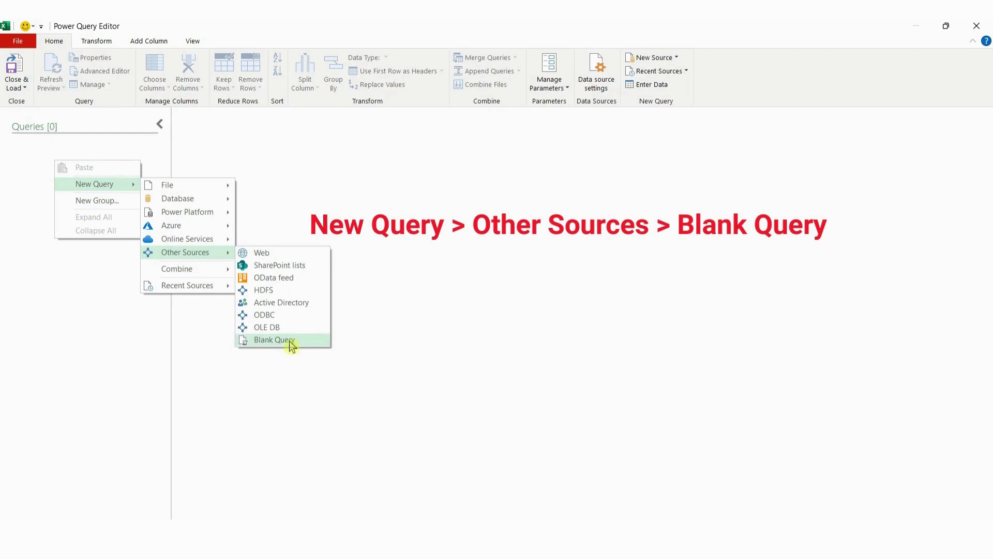
{"action": "left_click", "coordinate": [274, 340]}
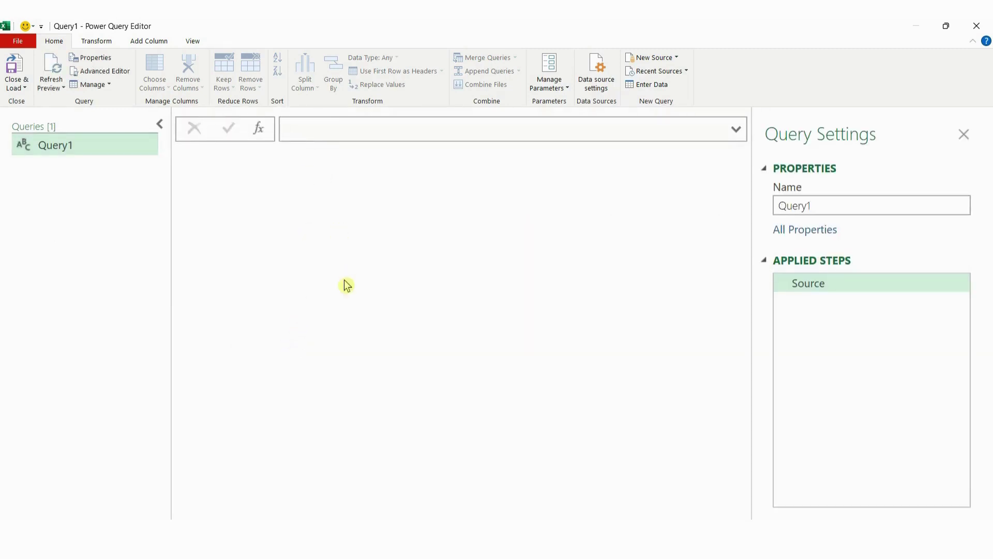
- Set the blank query's formula to =Excel.CurrentWorkbook() to list the workbook's tables
{"action": "left_click", "coordinate": [339, 131]}
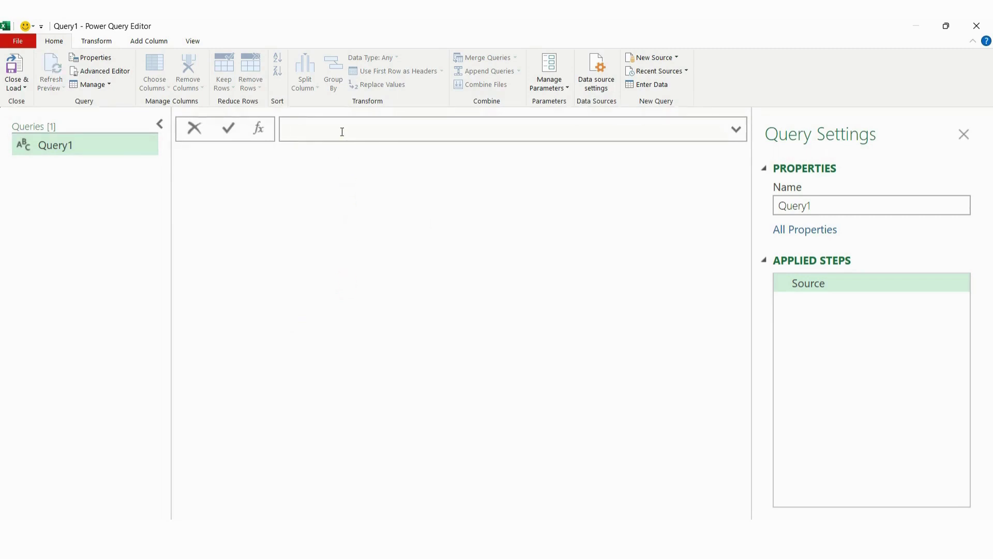
{"action": "type", "text": "exce"}
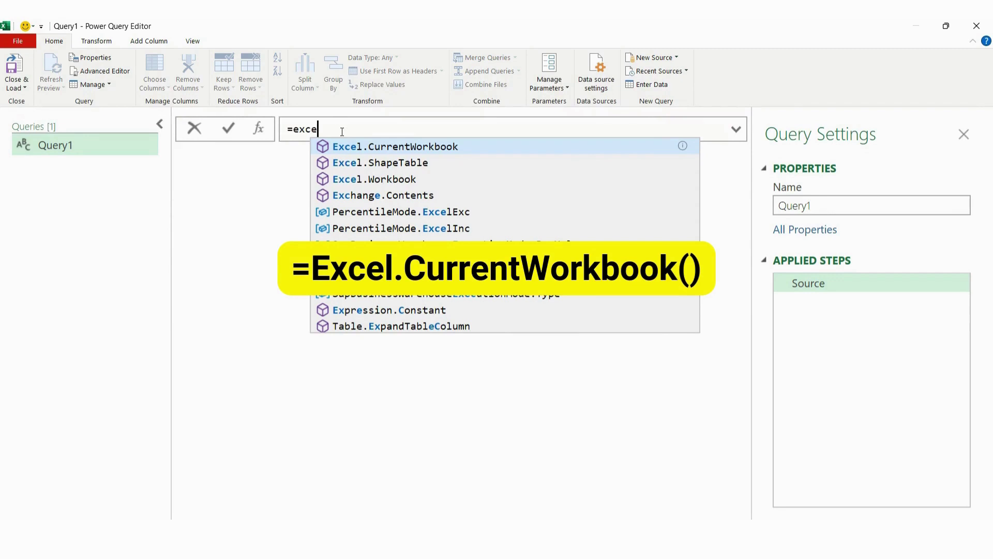
{"action": "key", "text": "Tab"}
{"action": "type", "text": "()"}
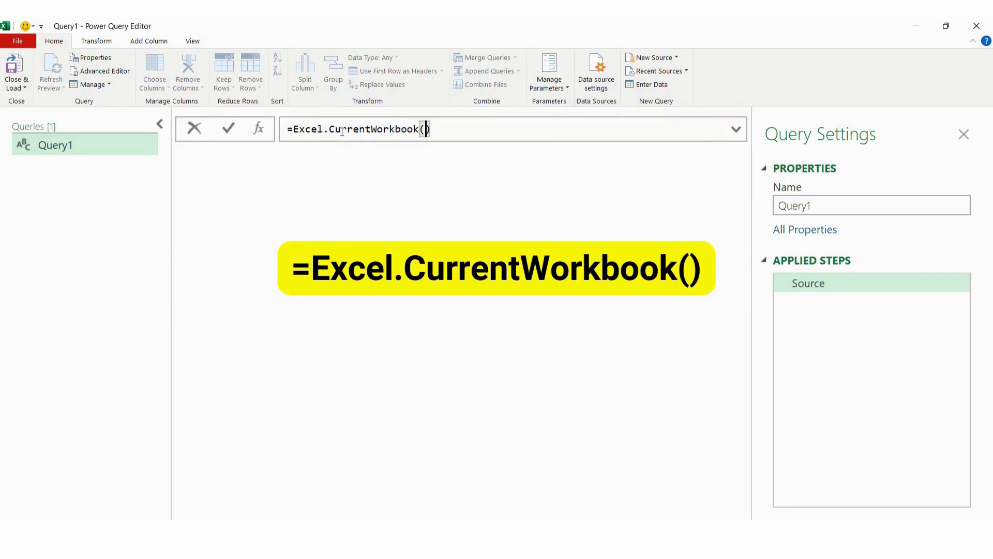
{"action": "key", "text": "Return"}
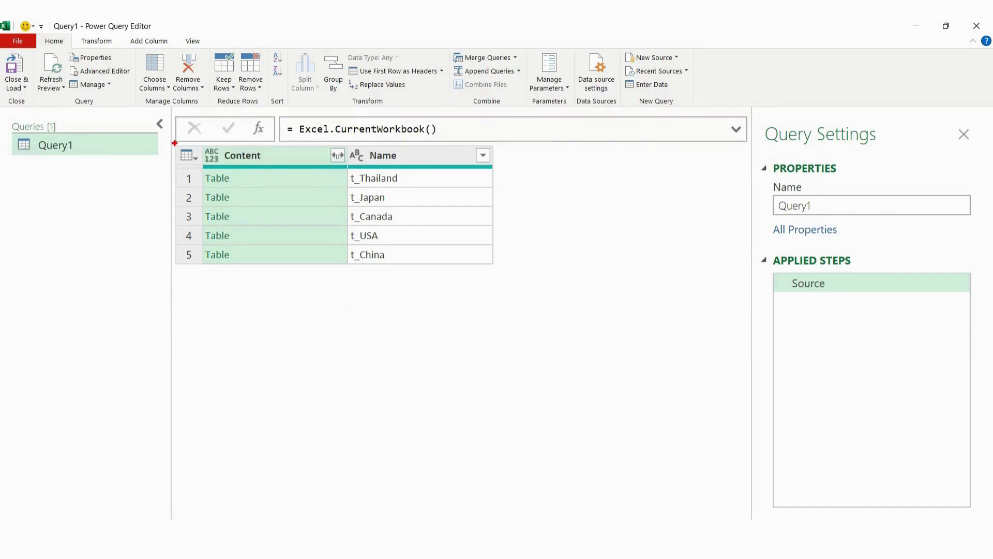
- Examine the Content and Name columns and preview the rows of the t_Thailand table
{"action": "mouse_move", "coordinate": [174, 144]}
{"action": "left_mouse_down"}
{"action": "mouse_move", "coordinate": [266, 266]}
{"action": "mouse_move", "coordinate": [280, 268]}
{"action": "left_mouse_up"}
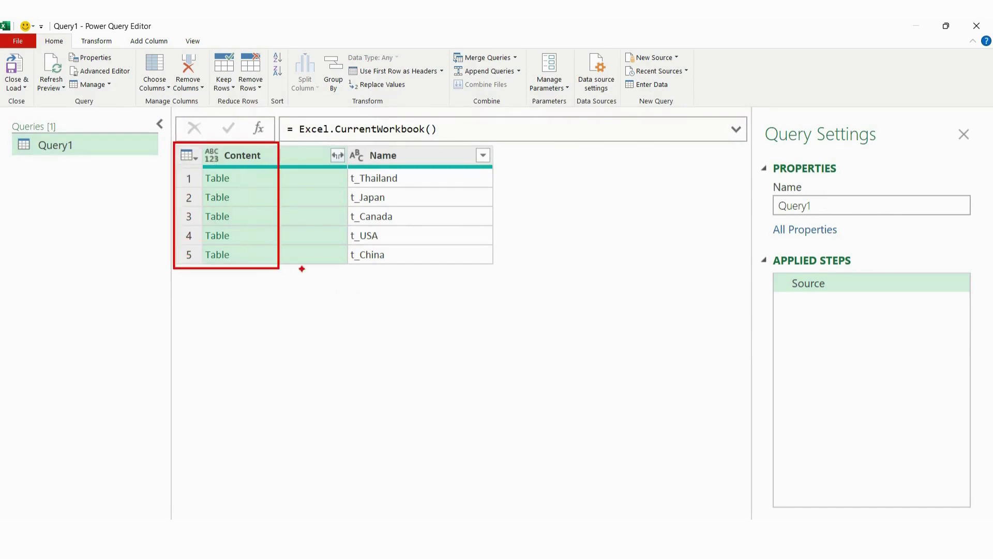
{"action": "mouse_move", "coordinate": [345, 144]}
{"action": "left_mouse_down"}
{"action": "mouse_move", "coordinate": [346, 217]}
{"action": "mouse_move", "coordinate": [434, 271]}
{"action": "left_mouse_up"}
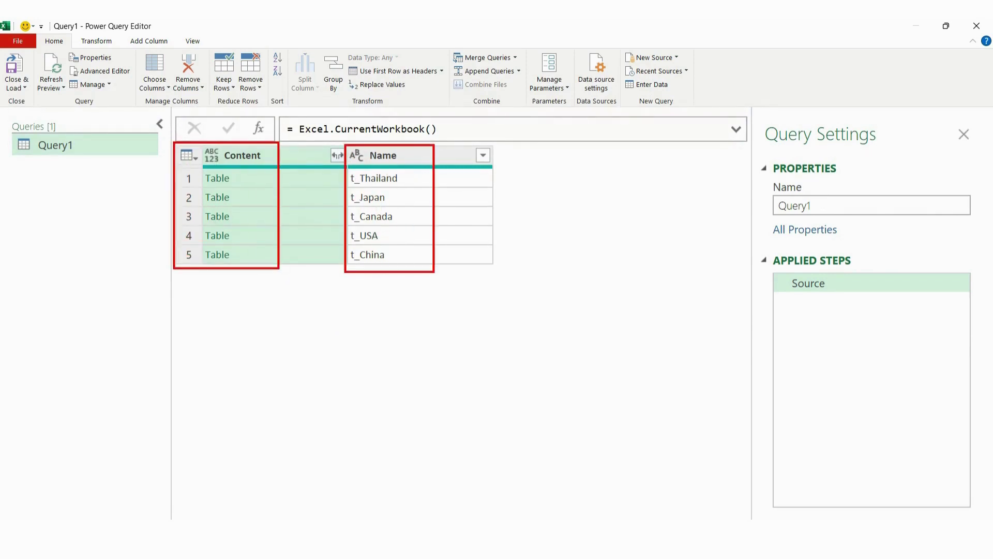
{"action": "left_click", "coordinate": [288, 175]}
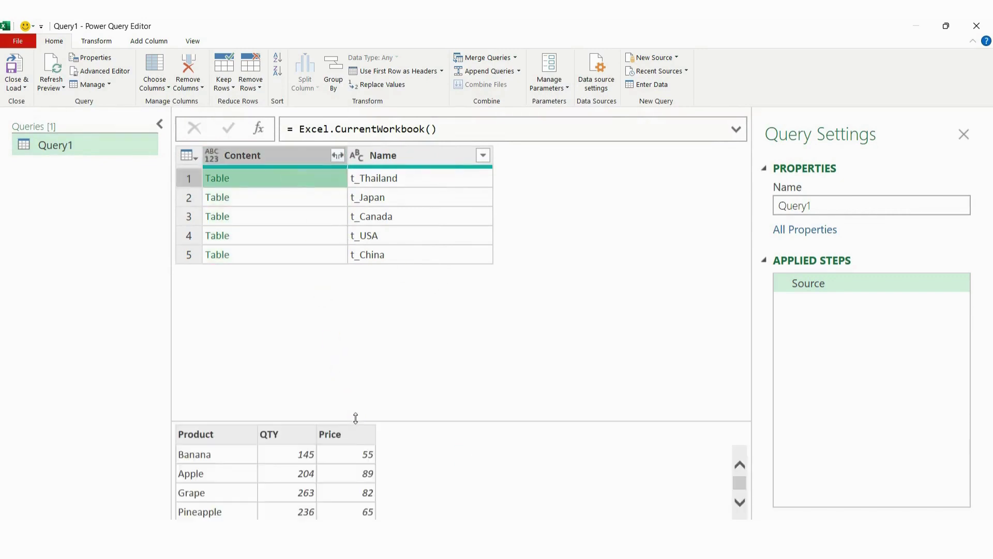
{"action": "left_click_drag", "start_coordinate": [355, 414], "coordinate": [357, 304]}
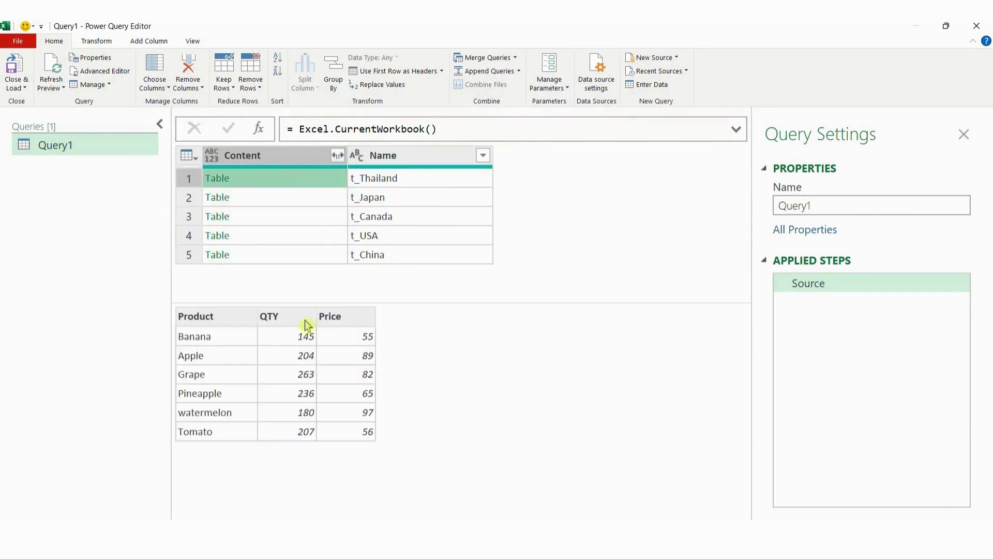
{"action": "mouse_move", "coordinate": [171, 298]}
{"action": "left_mouse_down"}
{"action": "mouse_move", "coordinate": [241, 423]}
{"action": "mouse_move", "coordinate": [393, 450]}
{"action": "left_mouse_up"}
{"action": "key", "text": "Escape"}
{"action": "left_click", "coordinate": [337, 157]}
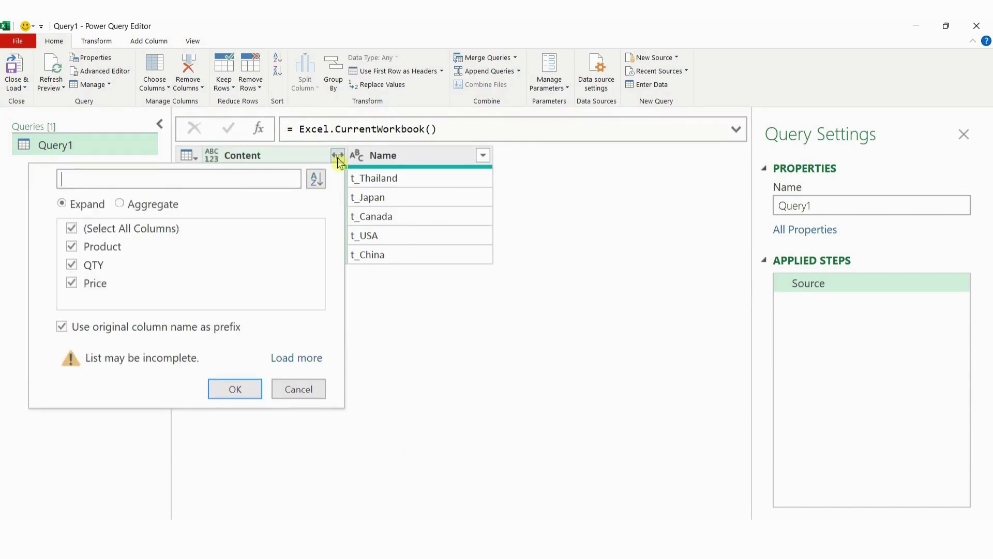
{"action": "key", "text": "ctrl+2"}
{"action": "mouse_move", "coordinate": [48, 309]}
{"action": "left_mouse_down"}
{"action": "mouse_move", "coordinate": [114, 351]}
{"action": "mouse_move", "coordinate": [265, 343]}
{"action": "left_mouse_up"}
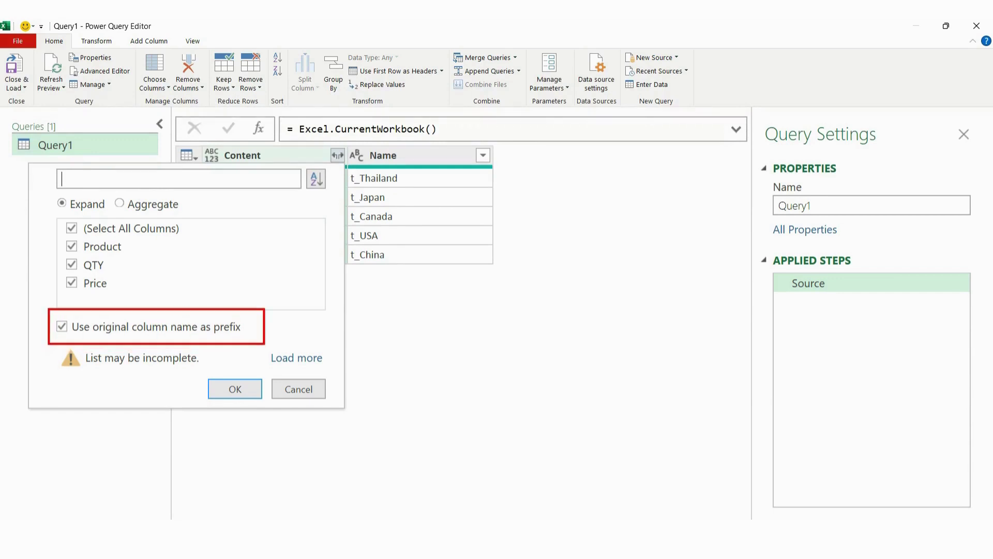
{"action": "key", "text": "Escape"}
{"action": "key", "text": "Escape"}
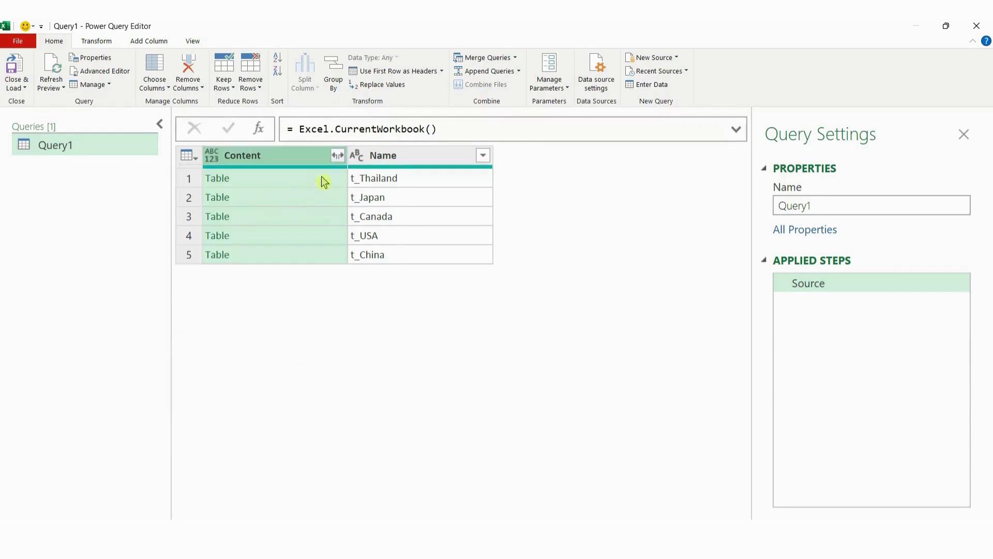
- Expand the Content column into Product, QTY and Price without using the original column name as prefix
{"action": "left_click", "coordinate": [339, 157]}
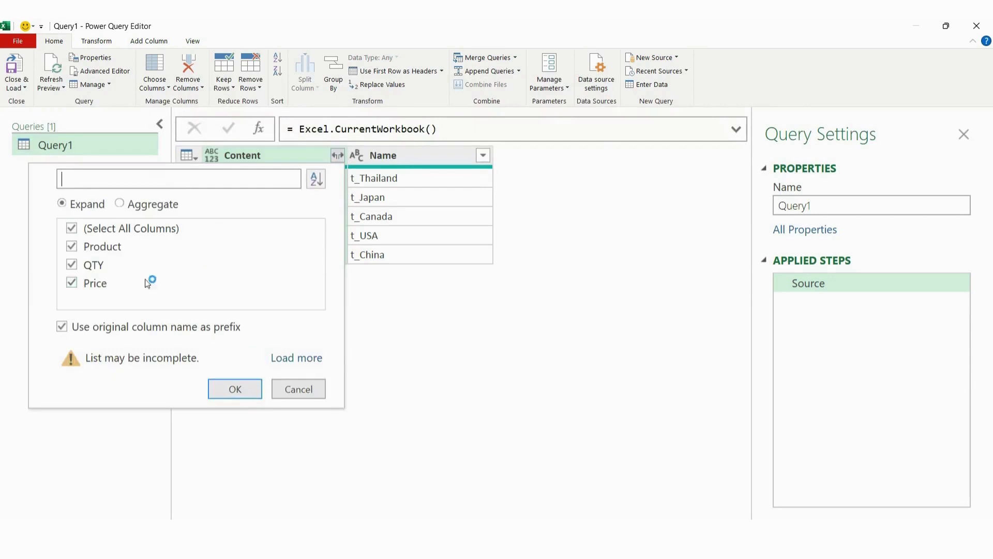
{"action": "left_click", "coordinate": [63, 328]}
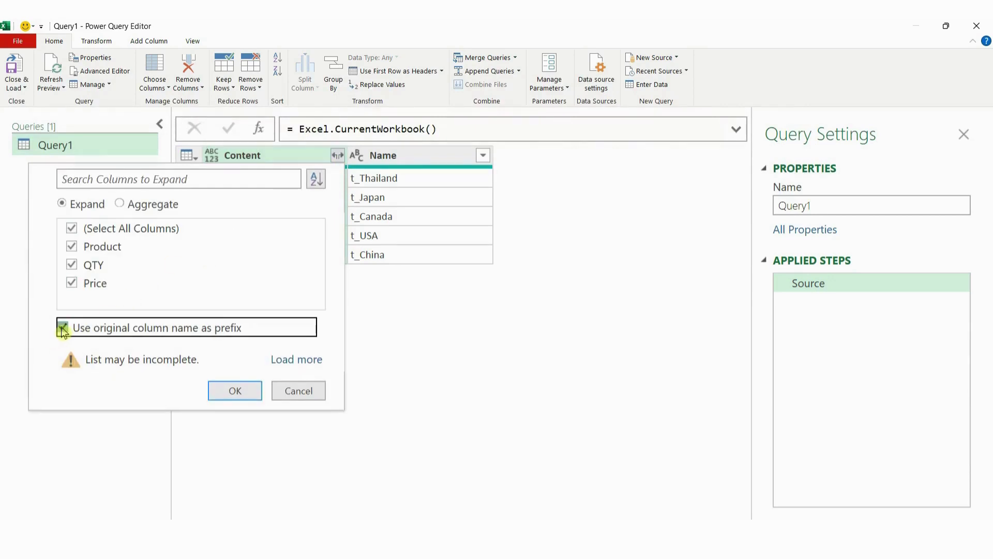
{"action": "left_click", "coordinate": [243, 396]}
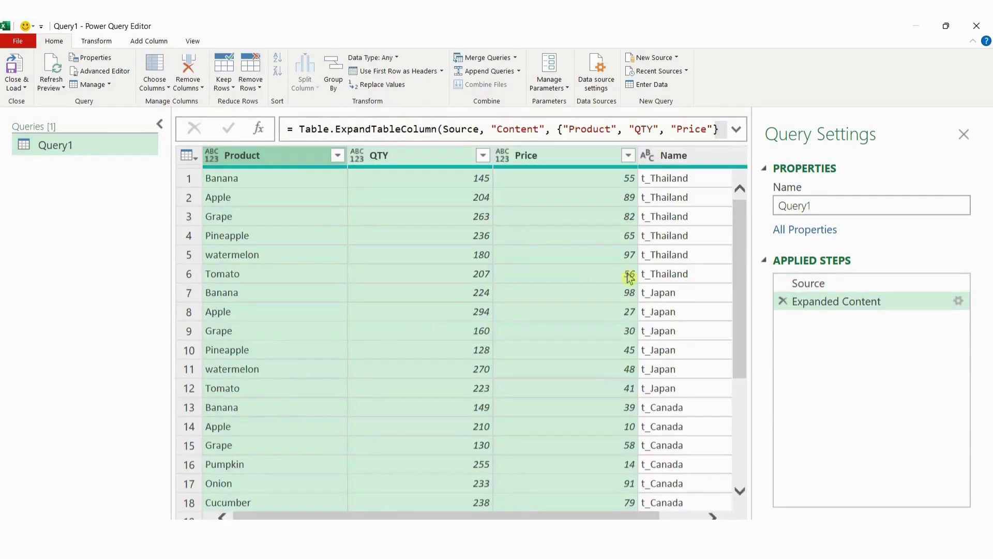
- Collapse the queries list and review the combined product rows of each country table
{"action": "left_click", "coordinate": [159, 124]}
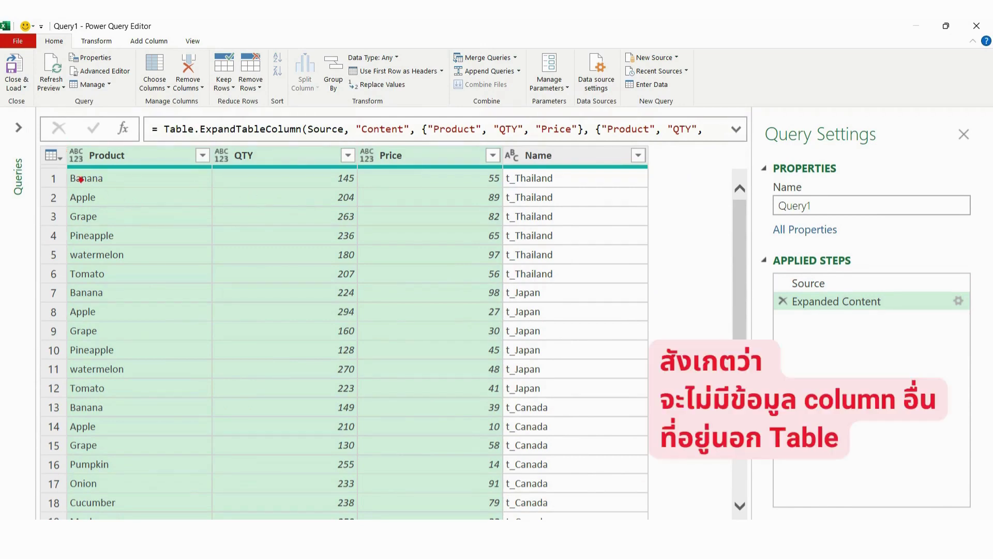
{"action": "left_click_drag", "start_coordinate": [64, 165], "coordinate": [635, 281]}
{"action": "mouse_move", "coordinate": [61, 282]}
{"action": "left_mouse_down"}
{"action": "mouse_move", "coordinate": [98, 348]}
{"action": "mouse_move", "coordinate": [599, 406]}
{"action": "mouse_move", "coordinate": [616, 396]}
{"action": "left_mouse_up"}
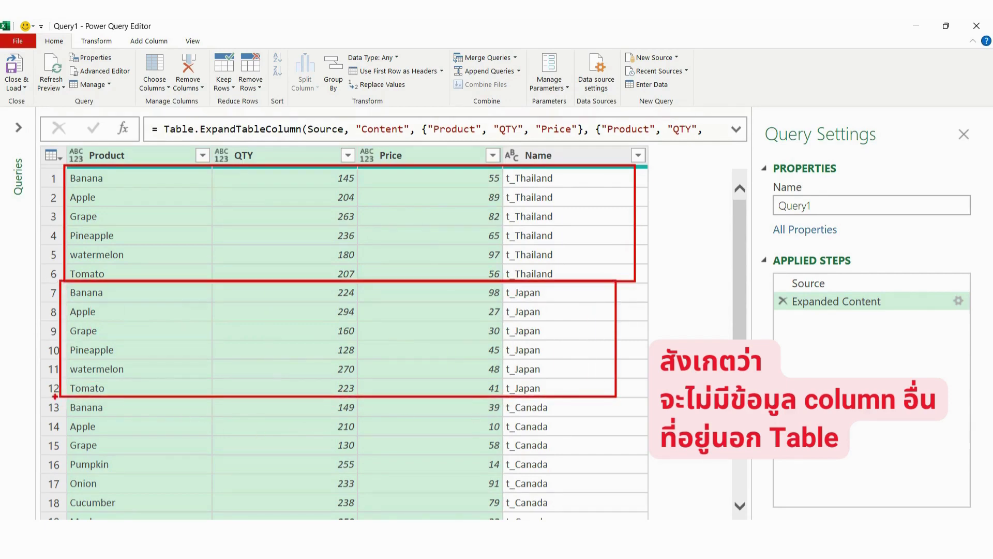
{"action": "mouse_move", "coordinate": [55, 396]}
{"action": "left_mouse_down"}
{"action": "mouse_move", "coordinate": [575, 518]}
{"action": "mouse_move", "coordinate": [640, 518]}
{"action": "left_mouse_up"}
{"action": "key", "text": "Escape"}
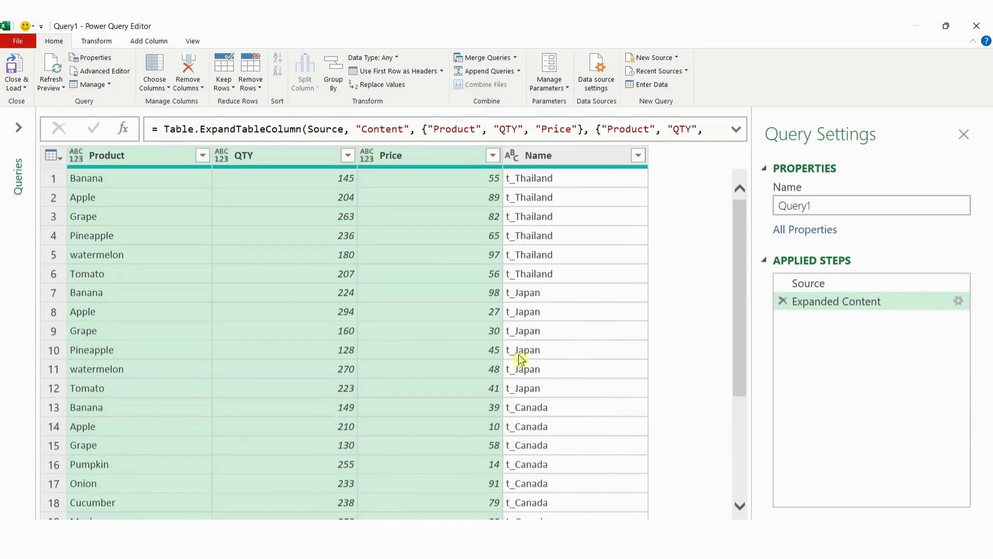
{"action": "scroll", "coordinate": [520, 359], "scroll_direction": "down", "scroll_amount": 3}
- Reduce the Name column to the country names by extracting the text after the underscore delimiter
{"action": "left_click", "coordinate": [573, 158]}
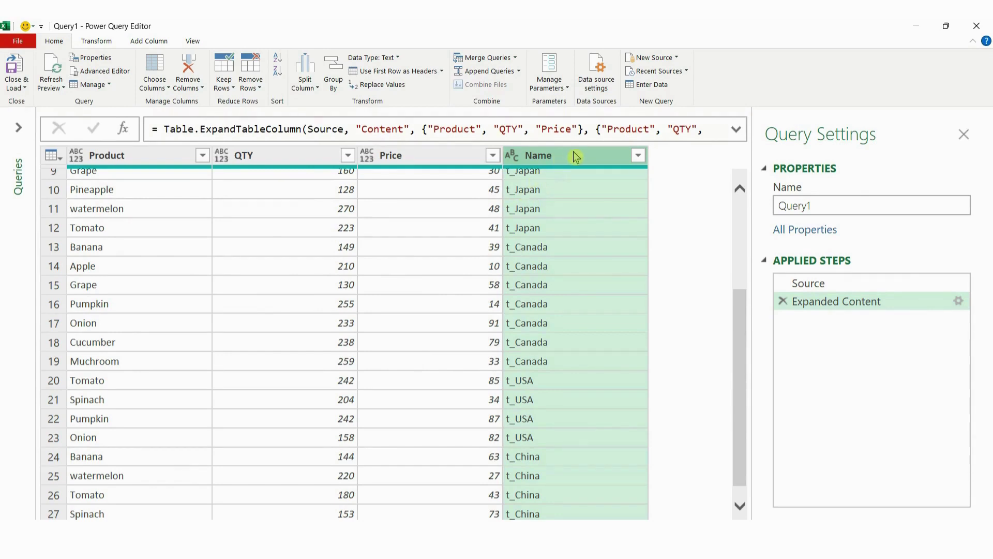
{"action": "left_click", "coordinate": [96, 43]}
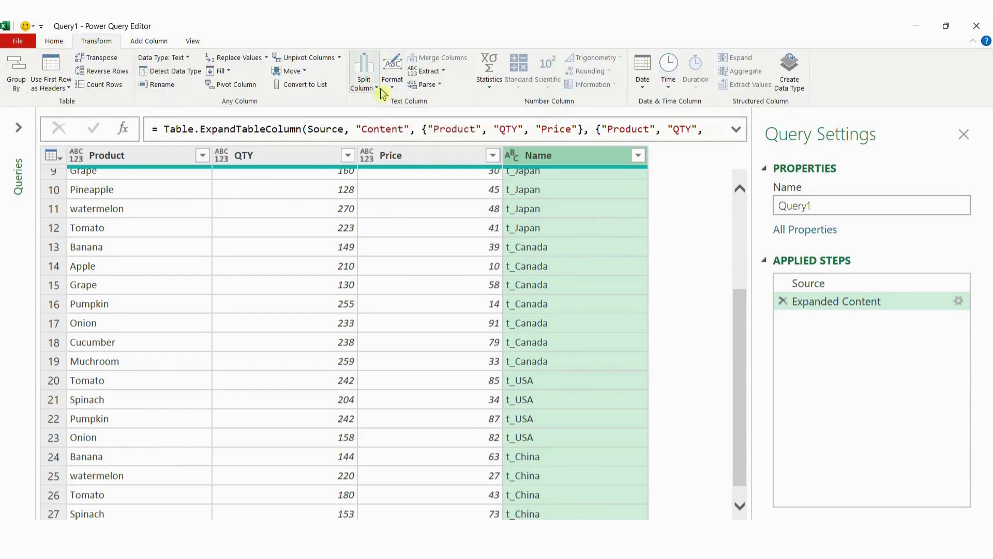
{"action": "left_click", "coordinate": [443, 73]}
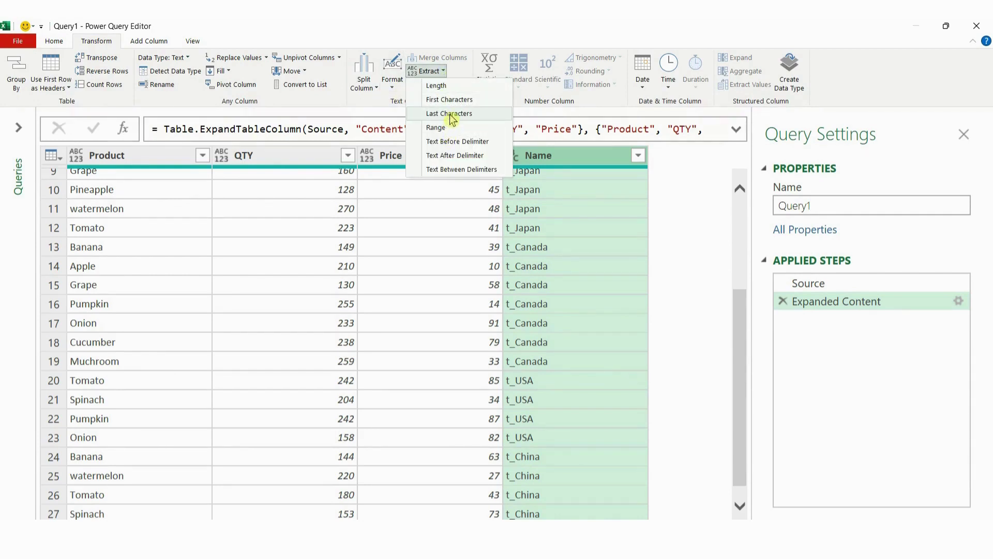
{"action": "left_click", "coordinate": [452, 156]}
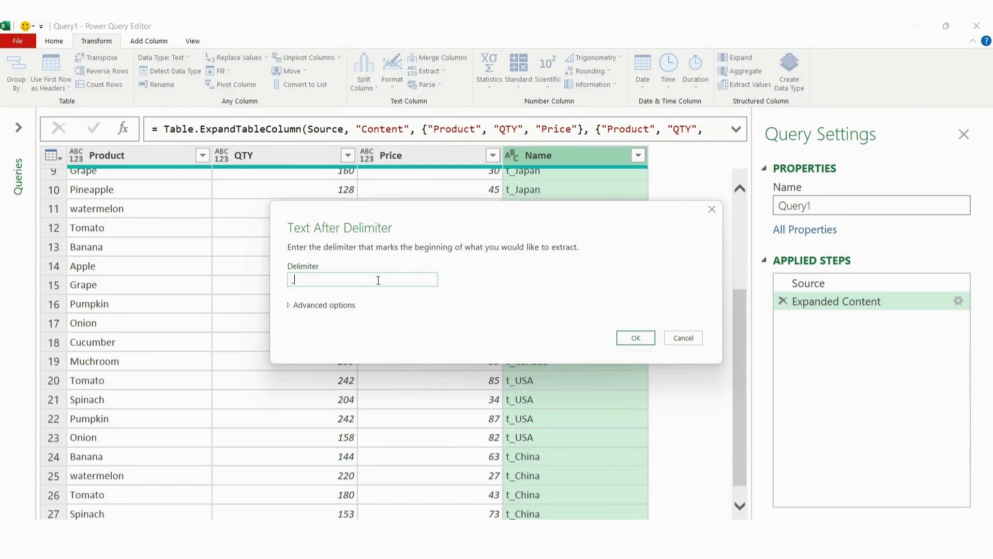
{"action": "left_click", "coordinate": [637, 339]}
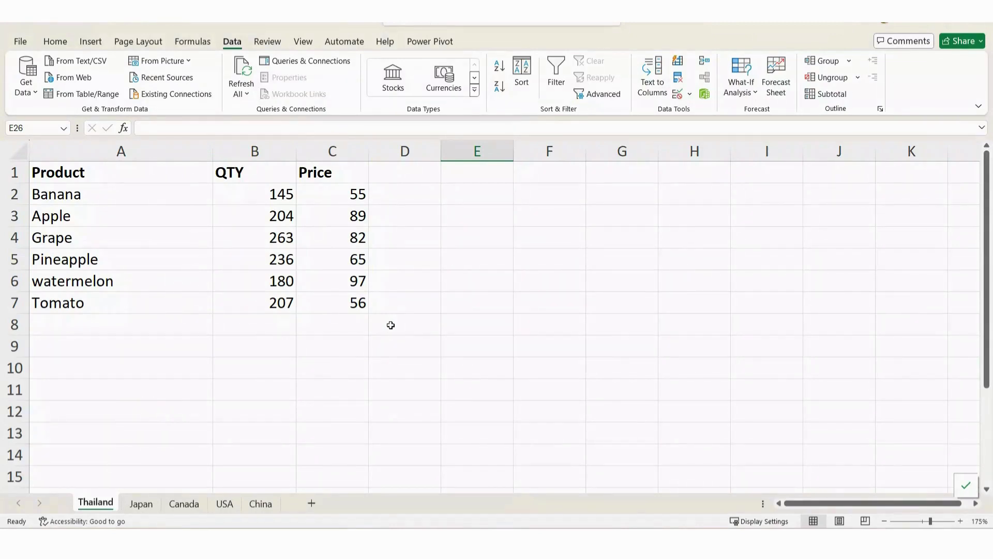
- Start a data import from an Excel workbook file, choosing CombineSheet in the Combine_Sheet folder as the source
{"action": "left_click", "coordinate": [469, 296]}
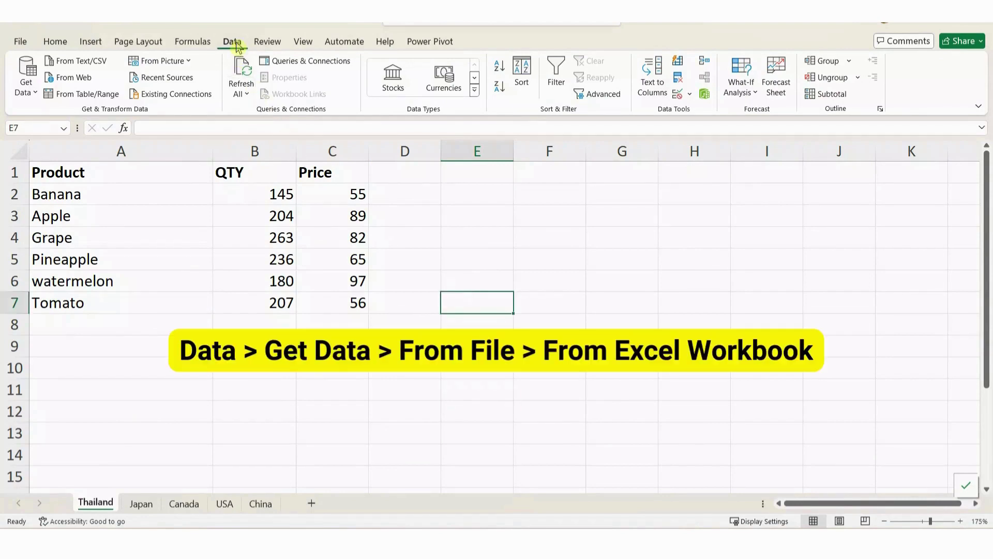
{"action": "left_click", "coordinate": [34, 92]}
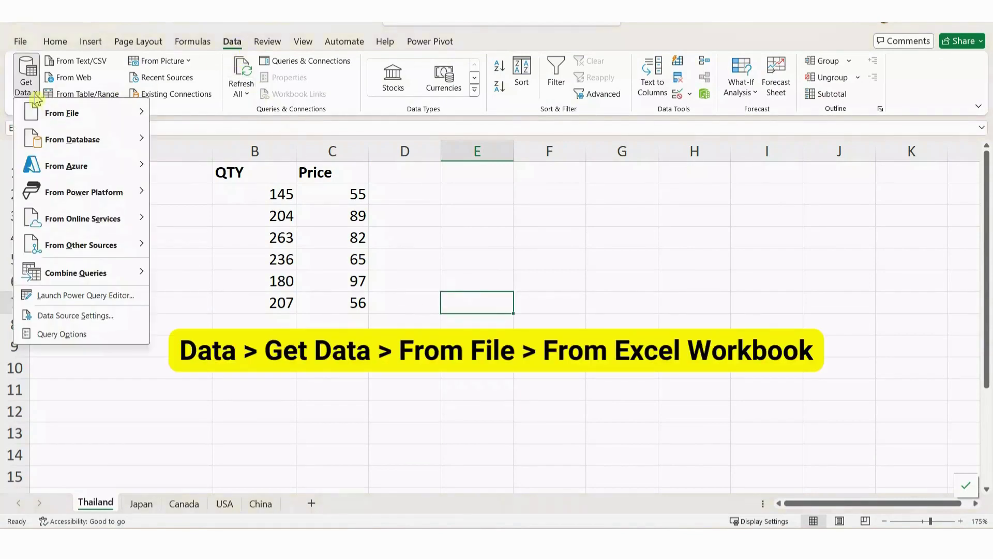
{"action": "mouse_move", "coordinate": [61, 116]}
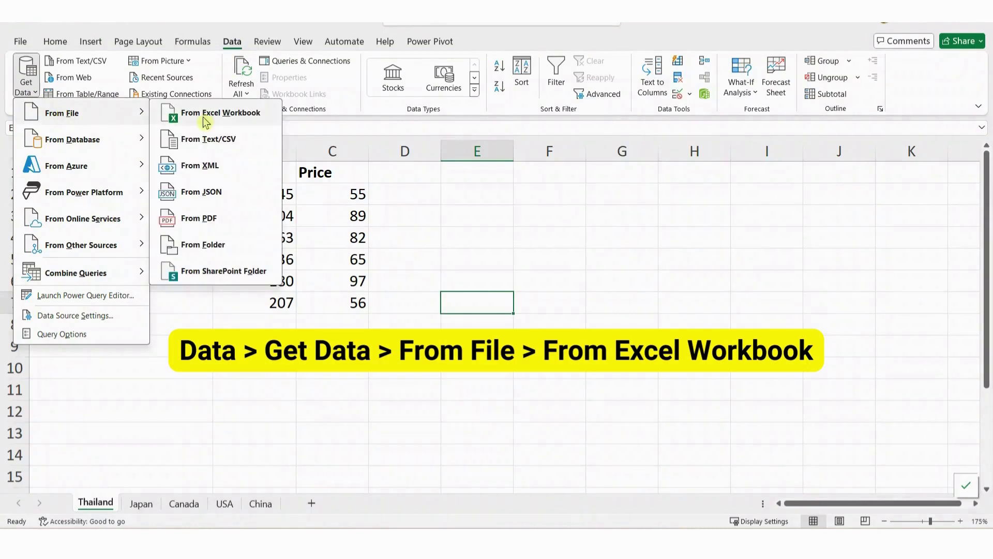
{"action": "left_click", "coordinate": [222, 117]}
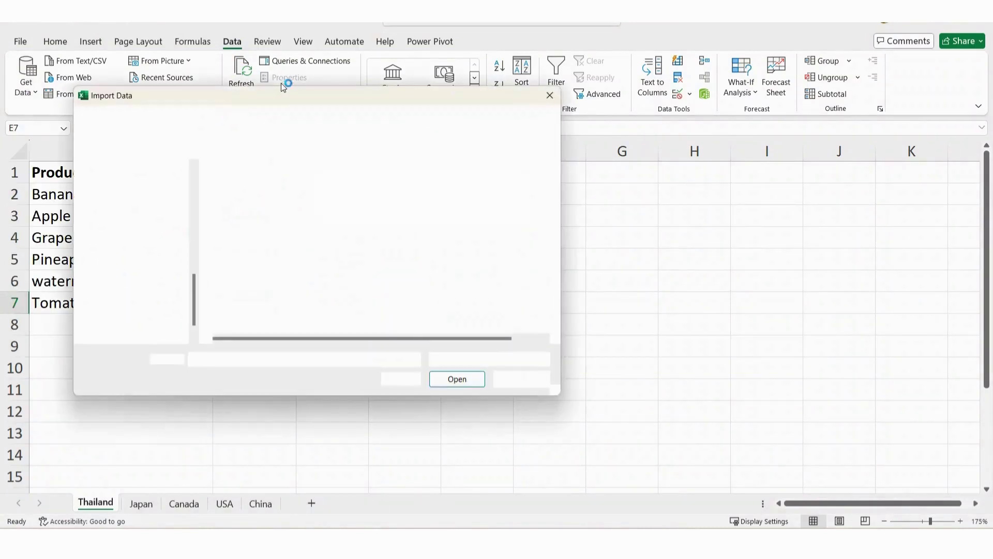
{"action": "left_click_drag", "start_coordinate": [283, 102], "coordinate": [285, 106]}
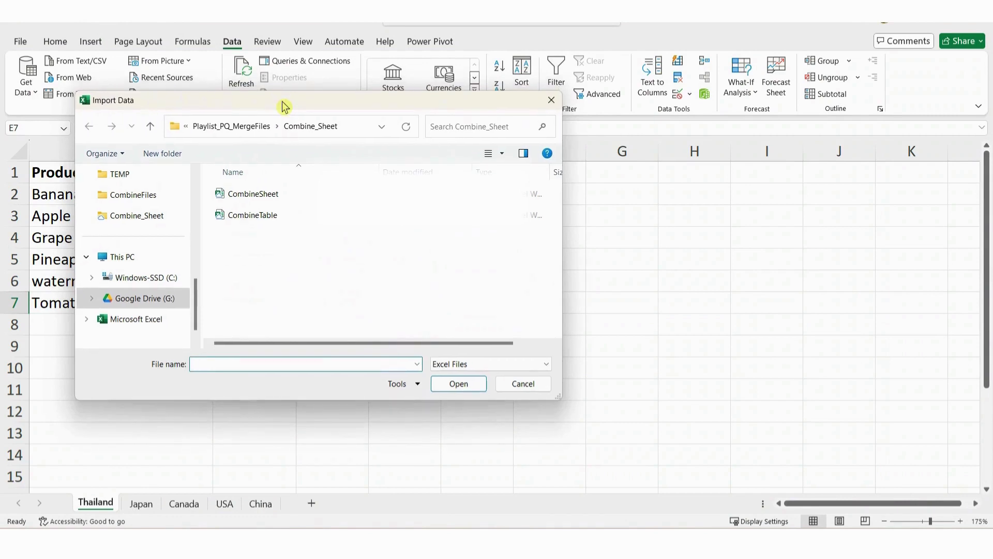
{"action": "left_click", "coordinate": [257, 199]}
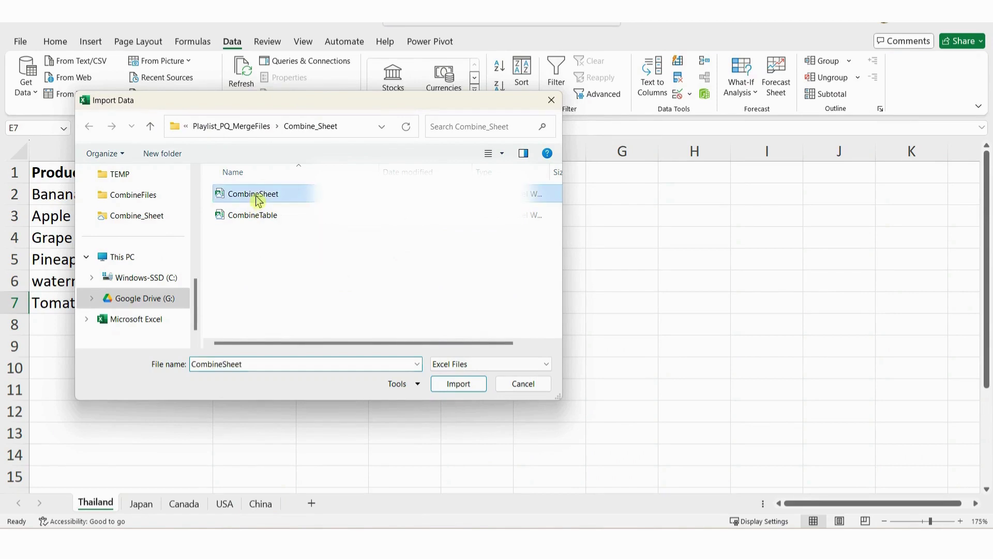
{"action": "left_click", "coordinate": [459, 383]}
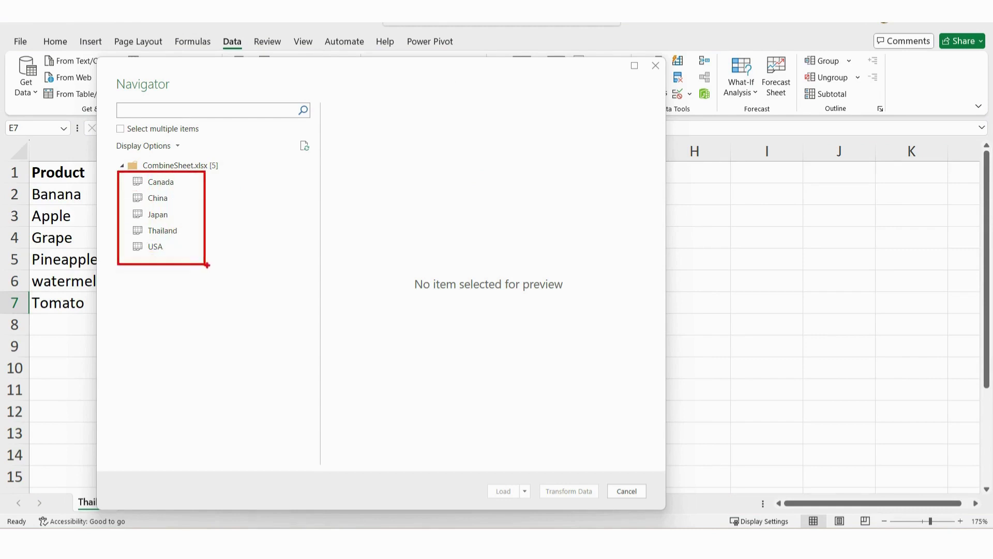
{"action": "left_click", "coordinate": [121, 129]}
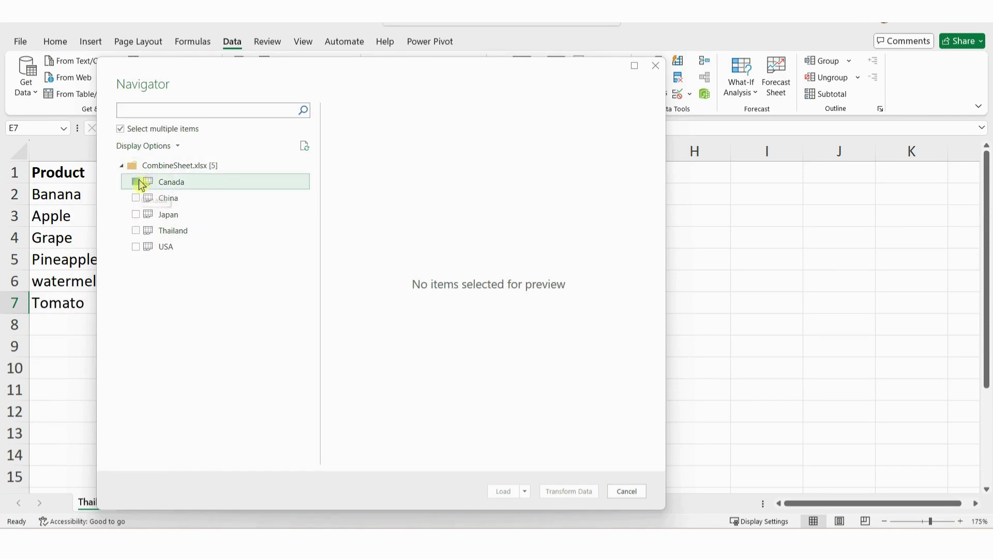
{"action": "left_click", "coordinate": [135, 182]}
{"action": "left_click", "coordinate": [136, 199]}
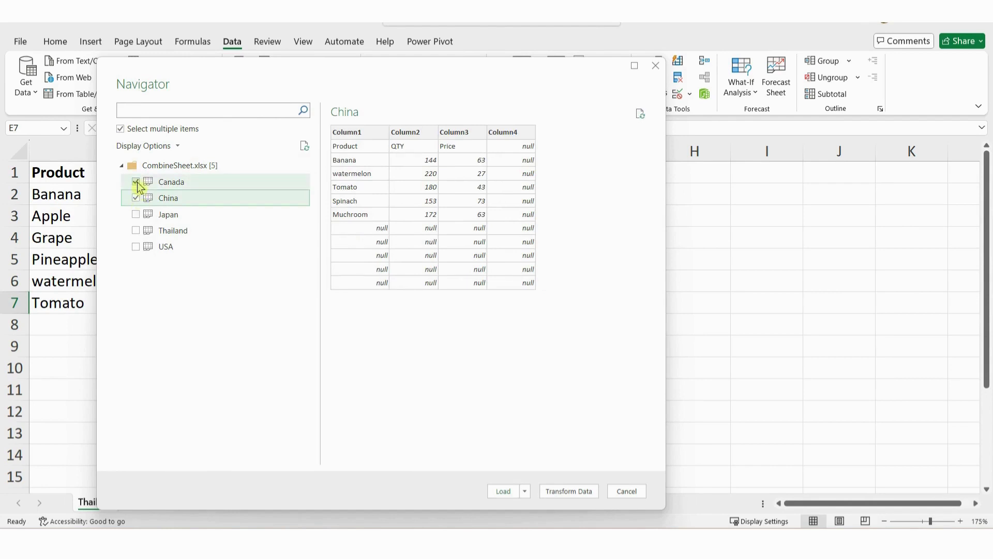
{"action": "left_click", "coordinate": [136, 182]}
{"action": "left_click", "coordinate": [136, 198]}
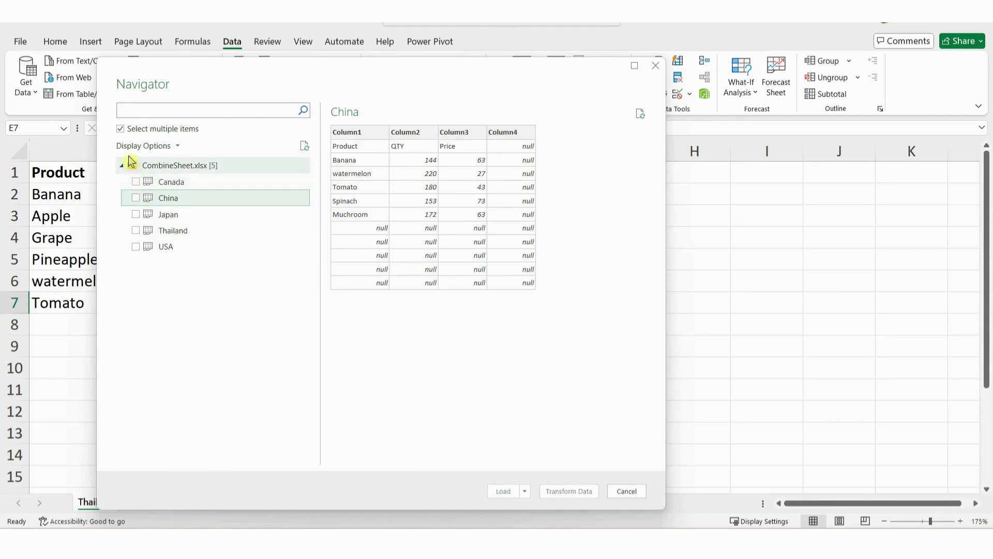
{"action": "left_click", "coordinate": [122, 130]}
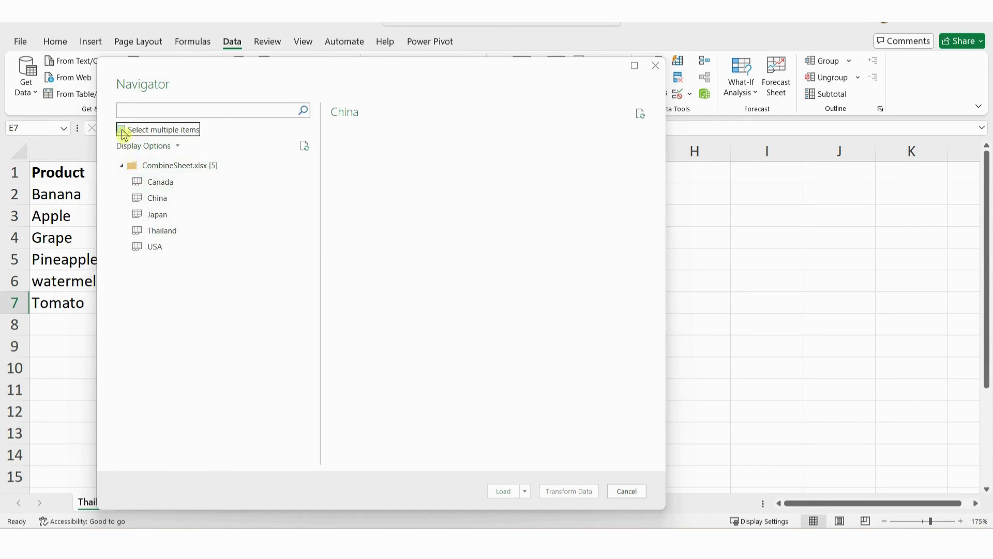
- Choose the whole CombineSheet.xlsx workbook instead of single sheets and send it to the Power Query Editor for transformation
{"action": "left_click", "coordinate": [182, 171]}
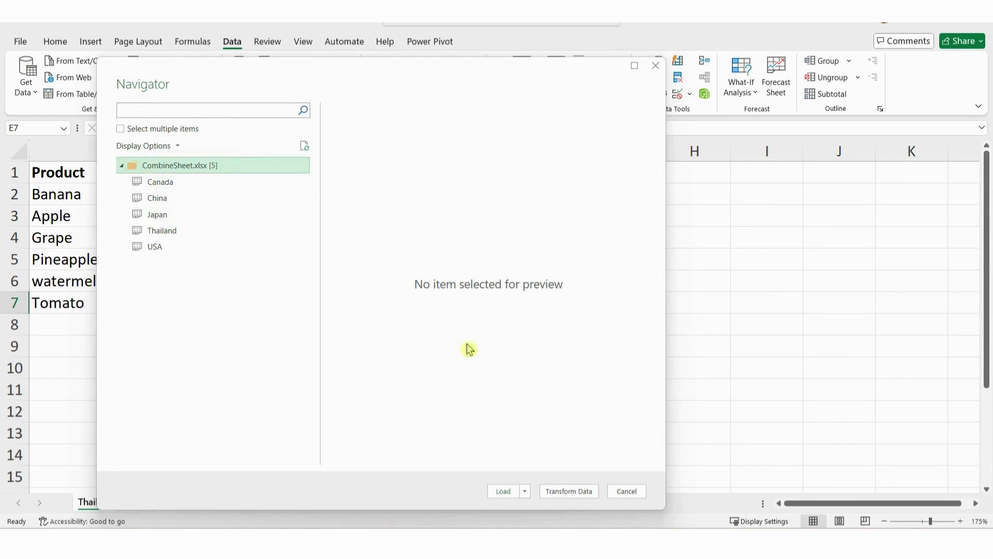
{"action": "left_click", "coordinate": [573, 495]}
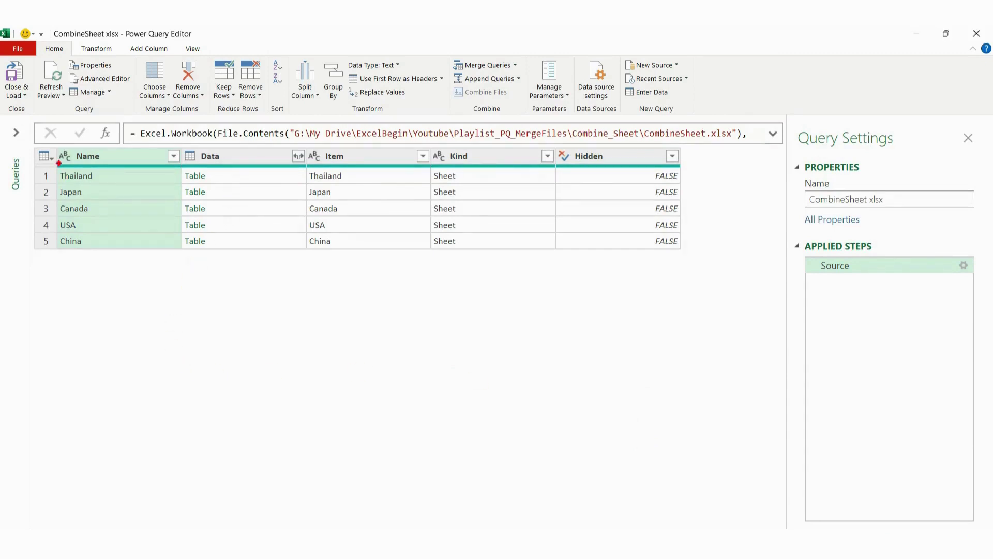
{"action": "mouse_move", "coordinate": [427, 149]}
{"action": "left_mouse_down"}
{"action": "mouse_move", "coordinate": [430, 171]}
{"action": "mouse_move", "coordinate": [516, 258]}
{"action": "left_mouse_up"}
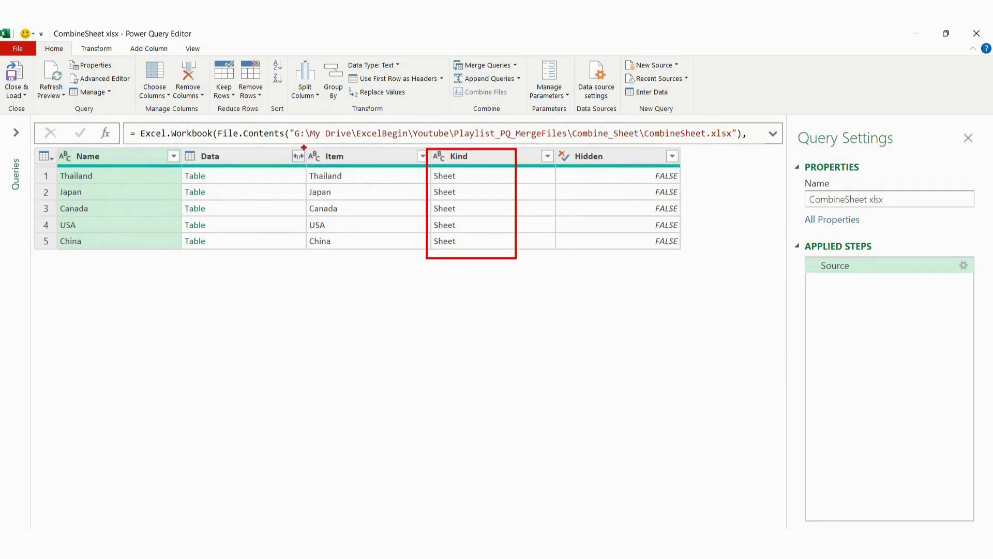
{"action": "mouse_move", "coordinate": [304, 148]}
{"action": "left_mouse_down"}
{"action": "mouse_move", "coordinate": [308, 175]}
{"action": "mouse_move", "coordinate": [377, 258]}
{"action": "mouse_move", "coordinate": [395, 258]}
{"action": "left_mouse_up"}
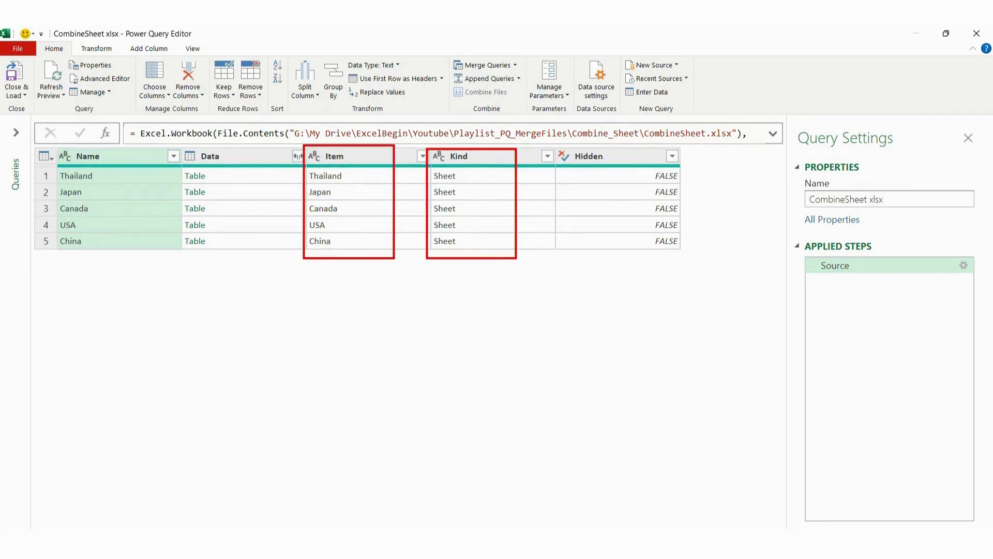
{"action": "key", "text": "Escape"}
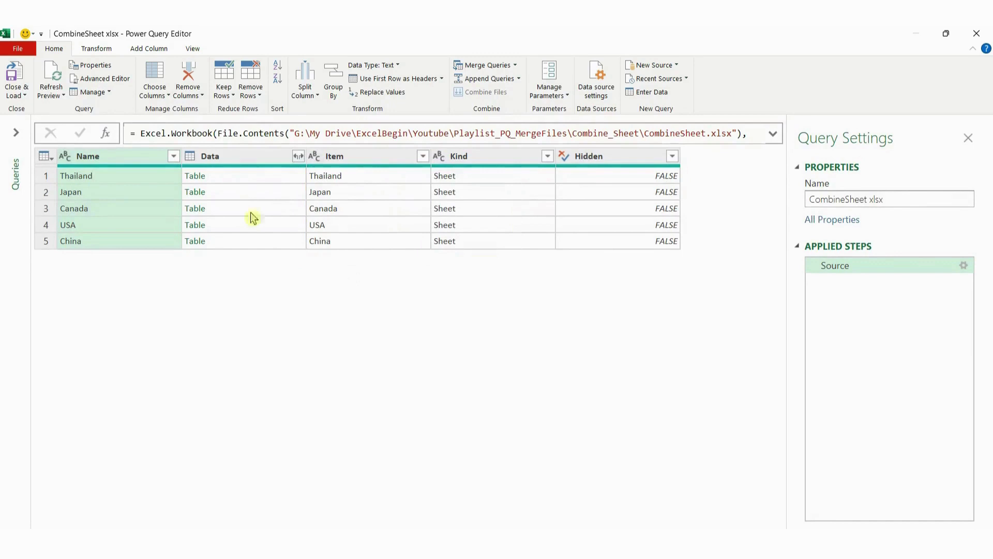
- Preview the nested table of each country sheet in the Data column and compare their columns and rows
{"action": "left_click", "coordinate": [240, 172]}
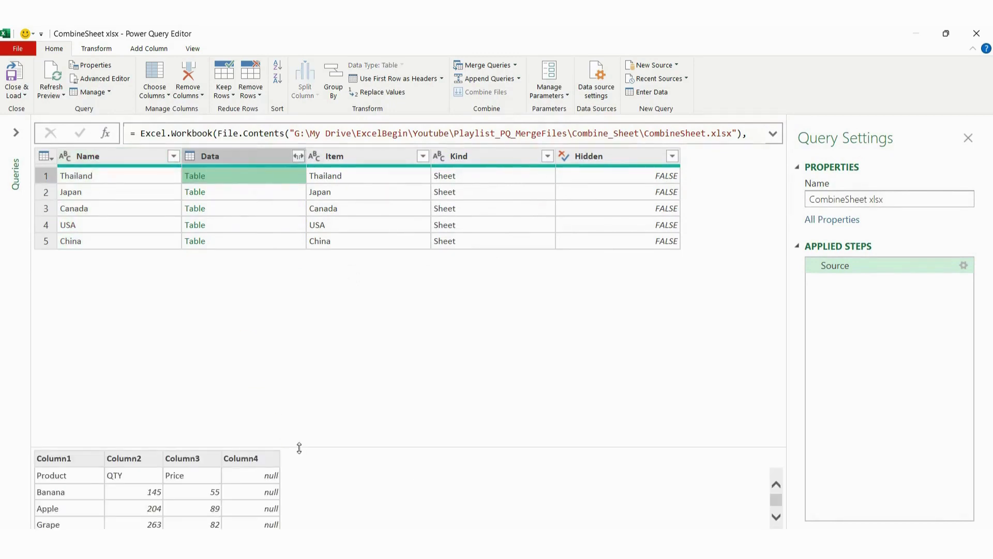
{"action": "left_click_drag", "start_coordinate": [299, 448], "coordinate": [297, 321]}
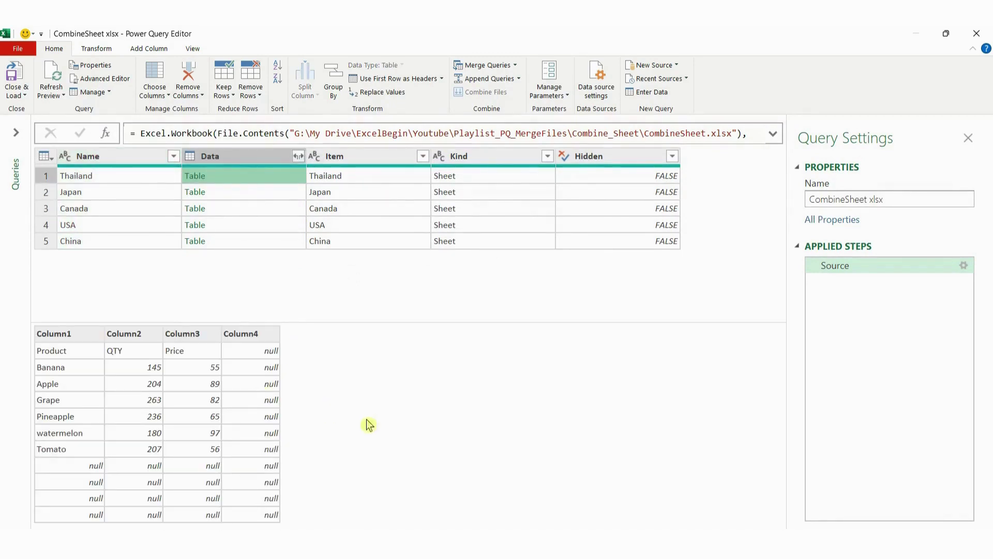
{"action": "left_click_drag", "start_coordinate": [33, 322], "coordinate": [324, 527]}
{"action": "key", "text": "Escape"}
{"action": "left_click", "coordinate": [237, 193]}
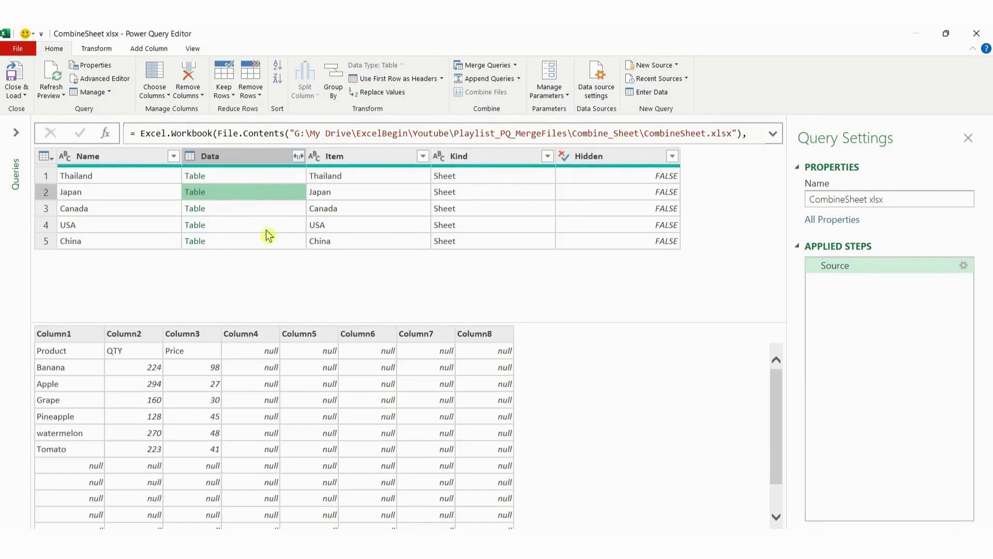
{"action": "key", "text": "ctrl+2"}
{"action": "mouse_move", "coordinate": [33, 323]}
{"action": "left_mouse_down"}
{"action": "mouse_move", "coordinate": [39, 347]}
{"action": "mouse_move", "coordinate": [489, 518]}
{"action": "mouse_move", "coordinate": [531, 514]}
{"action": "left_mouse_up"}
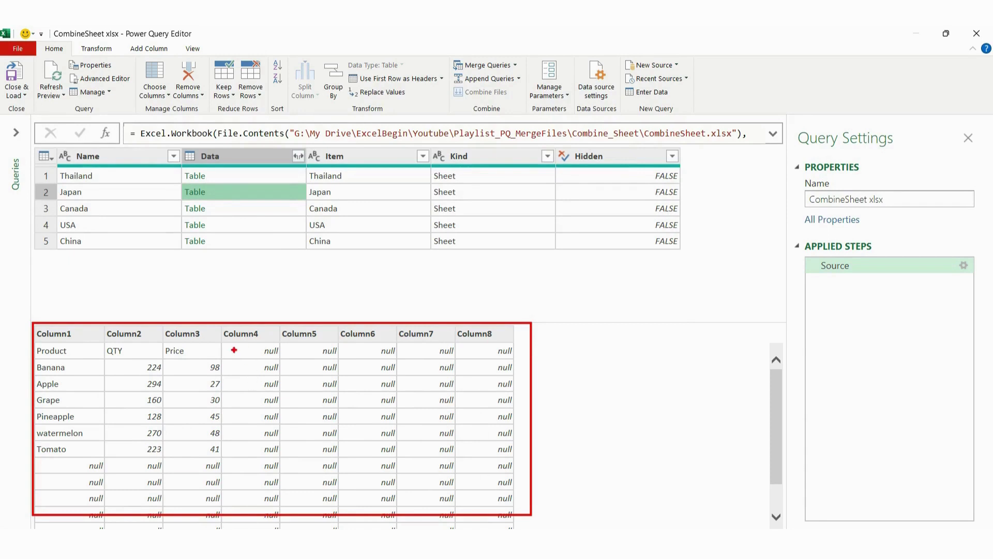
{"action": "key", "text": "Escape"}
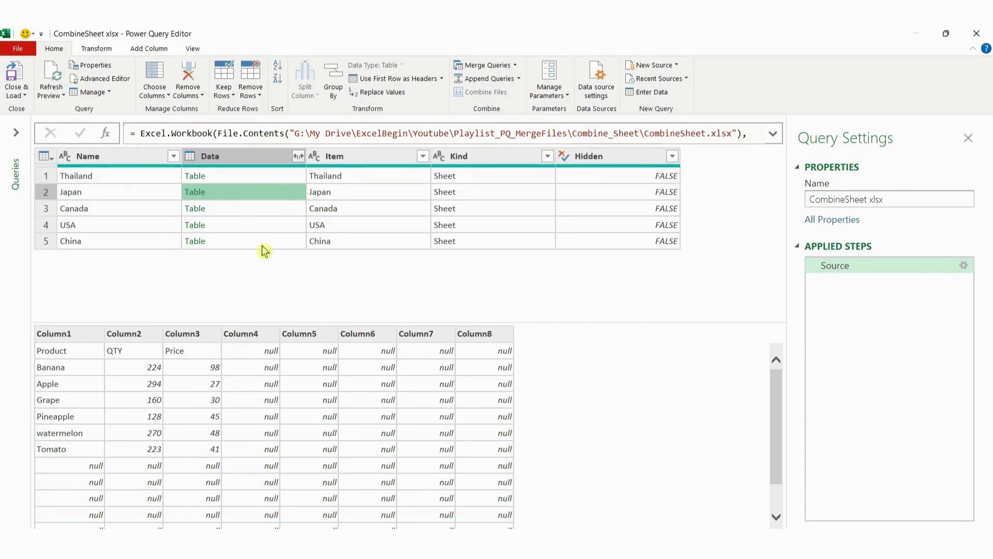
{"action": "left_click", "coordinate": [250, 211]}
{"action": "left_click", "coordinate": [239, 225]}
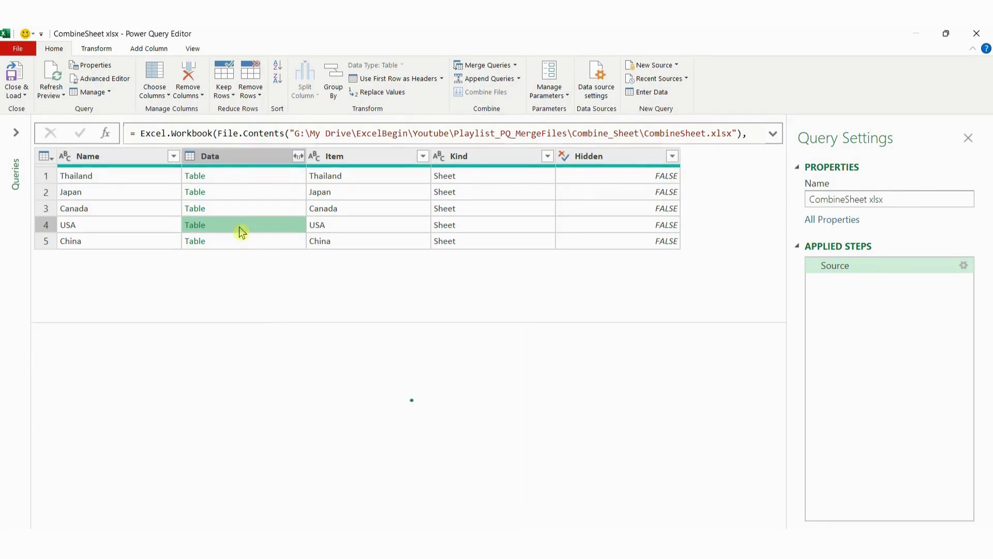
{"action": "left_click", "coordinate": [241, 242]}
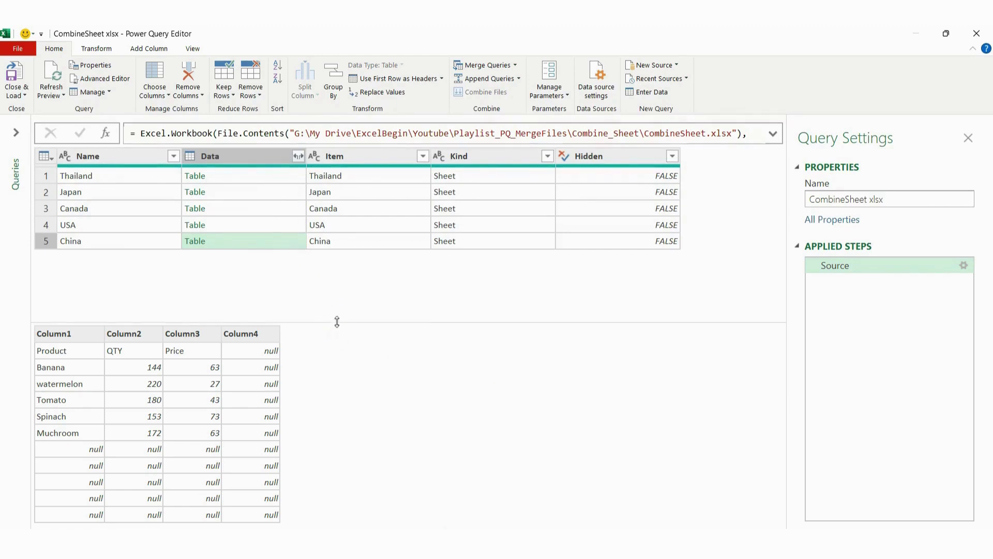
{"action": "left_click_drag", "start_coordinate": [337, 321], "coordinate": [344, 397]}
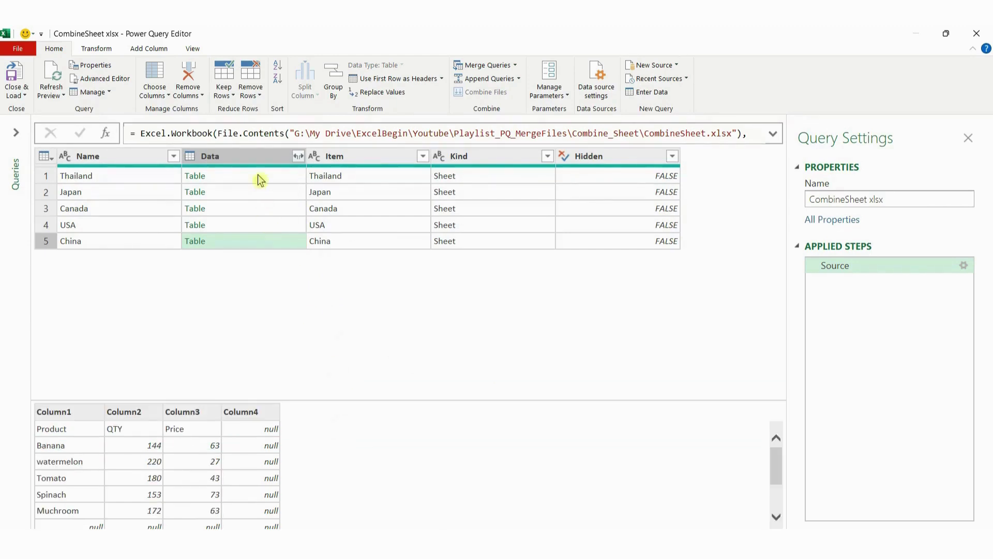
- Expand the Data column into Column1 to Column8 without using the original column name as prefix
{"action": "left_click", "coordinate": [299, 156]}
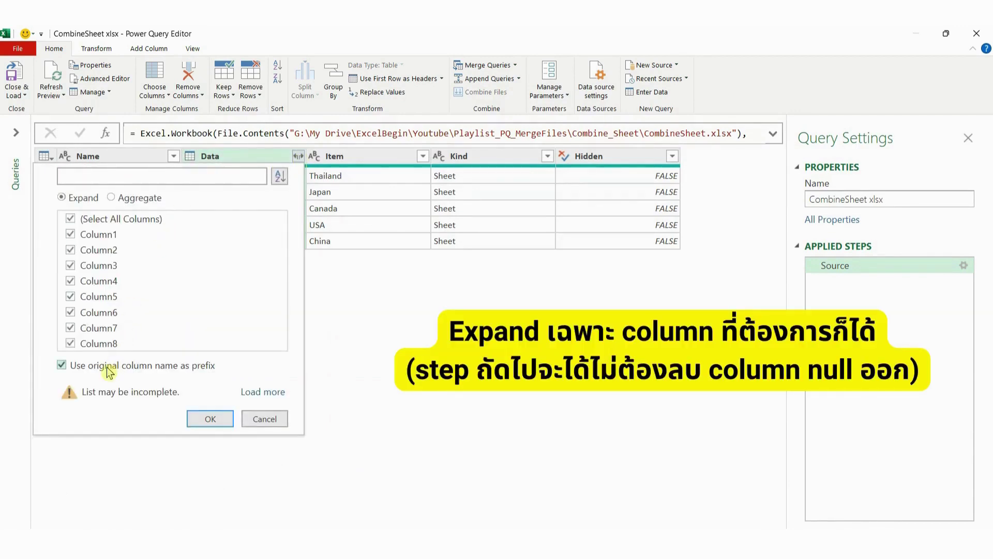
{"action": "left_click", "coordinate": [108, 370]}
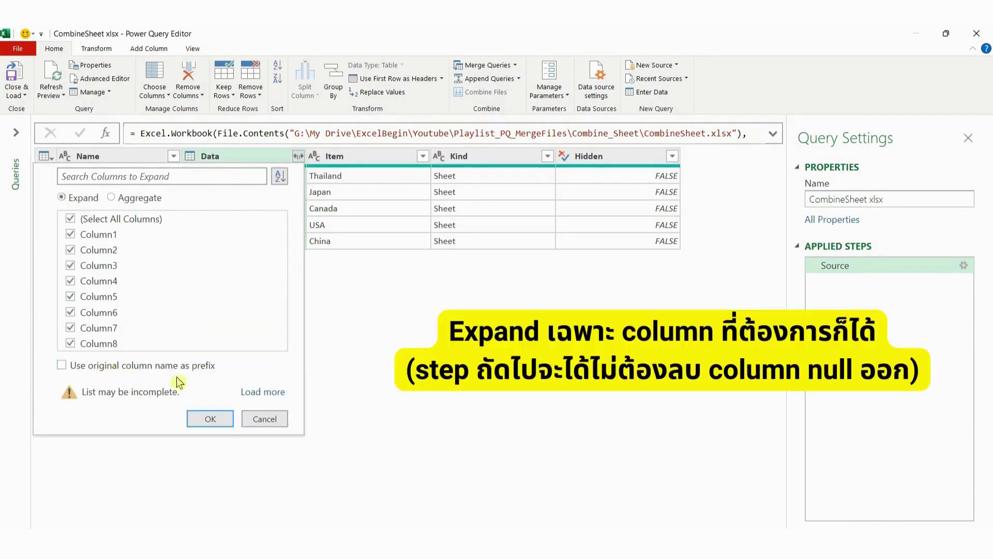
{"action": "left_click", "coordinate": [211, 419]}
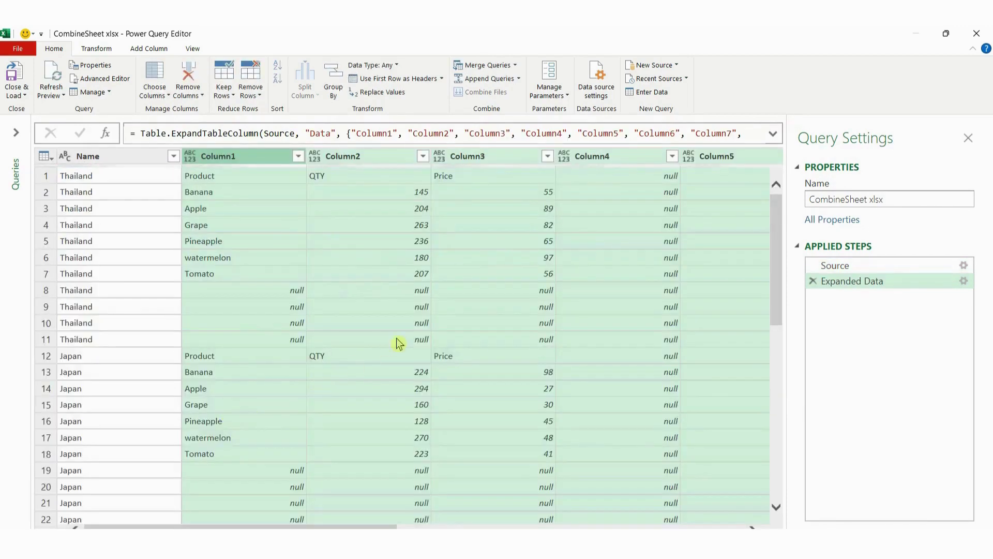
- Keep only the Name, Column1, Column2 and Column3 columns and remove all other columns
{"action": "scroll", "coordinate": [605, 321], "scroll_direction": "right", "scroll_amount": 5}
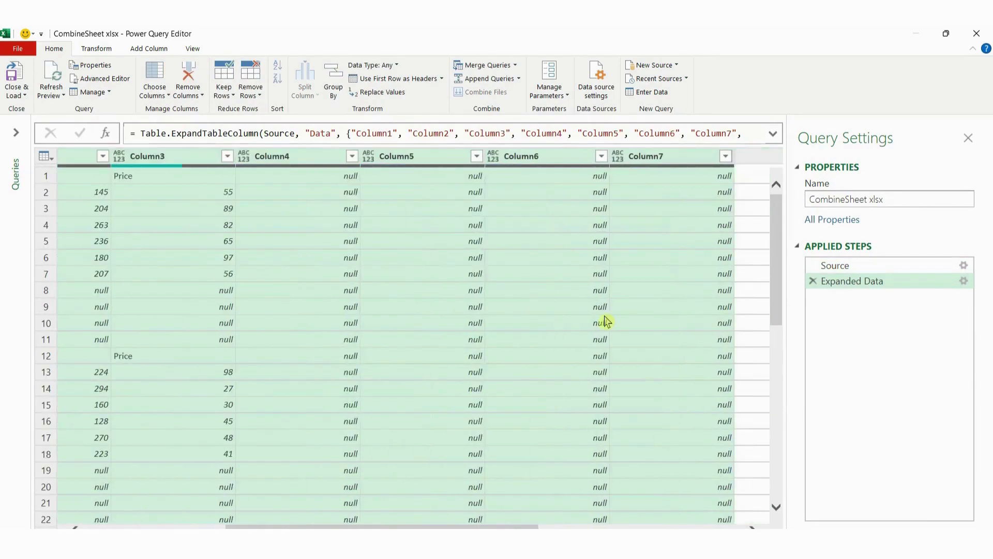
{"action": "scroll", "coordinate": [605, 321], "scroll_direction": "left", "scroll_amount": 5}
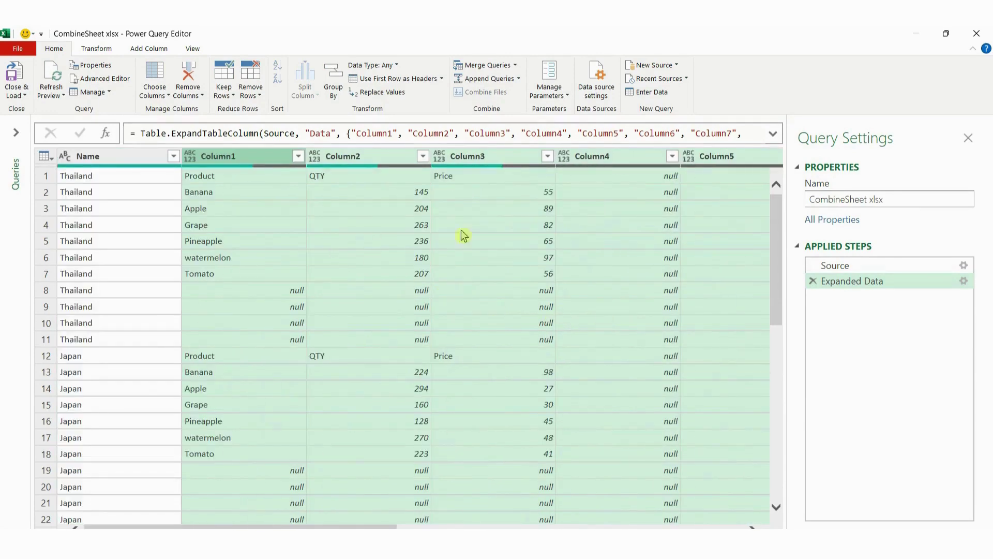
{"action": "scroll", "coordinate": [549, 279], "scroll_direction": "right", "scroll_amount": 5}
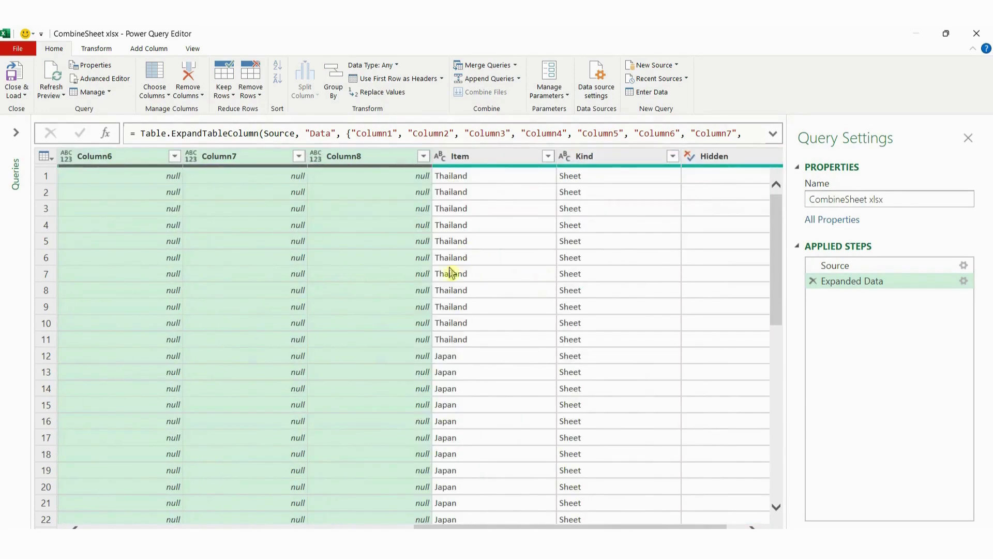
{"action": "scroll", "coordinate": [422, 269], "scroll_direction": "left", "scroll_amount": 5}
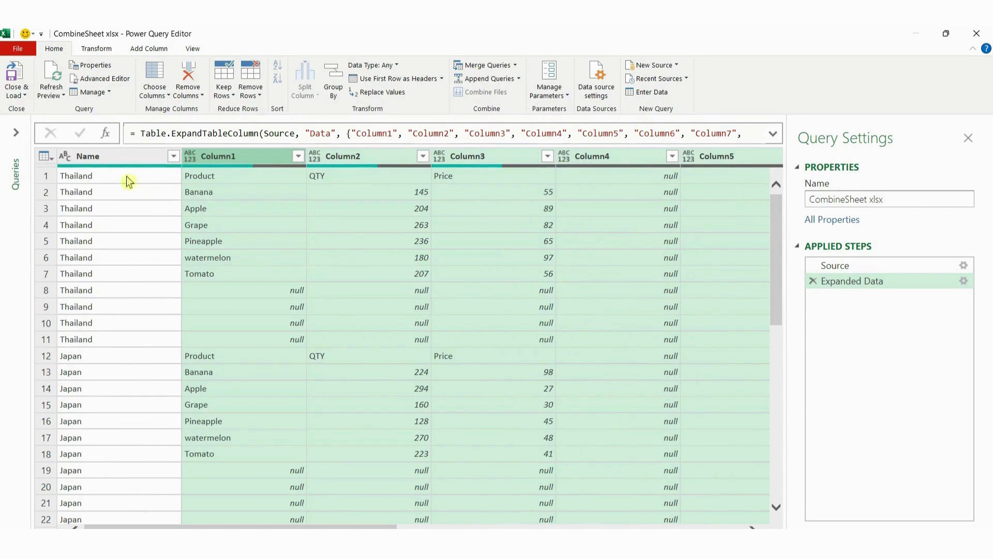
{"action": "left_click", "coordinate": [104, 159]}
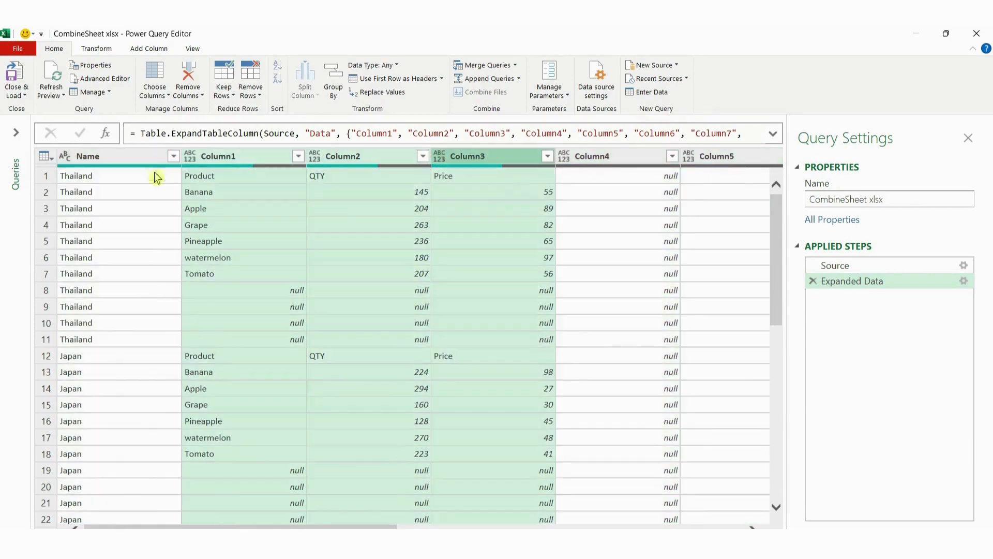
{"action": "left_click", "coordinate": [134, 162]}
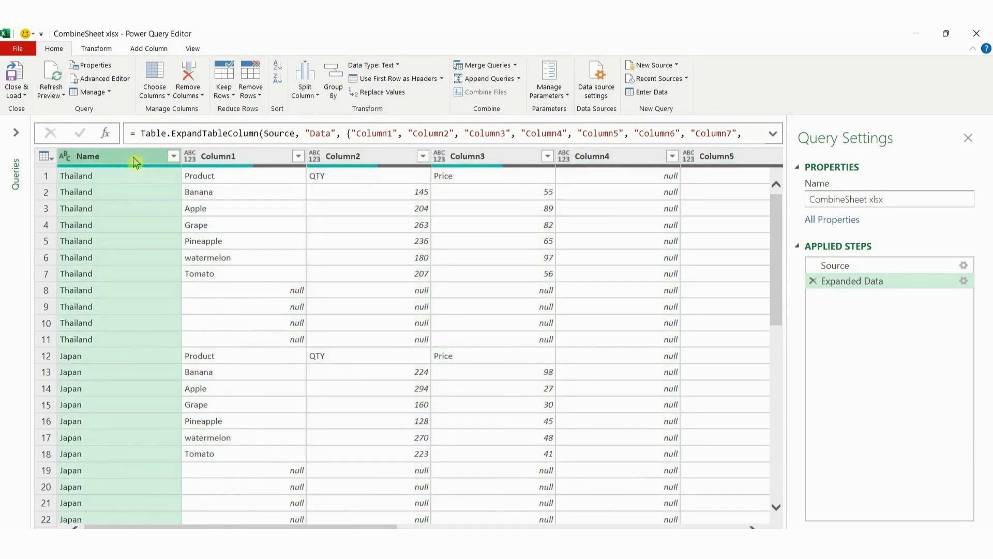
{"action": "left_click", "coordinate": [236, 157], "text": "ctrl"}
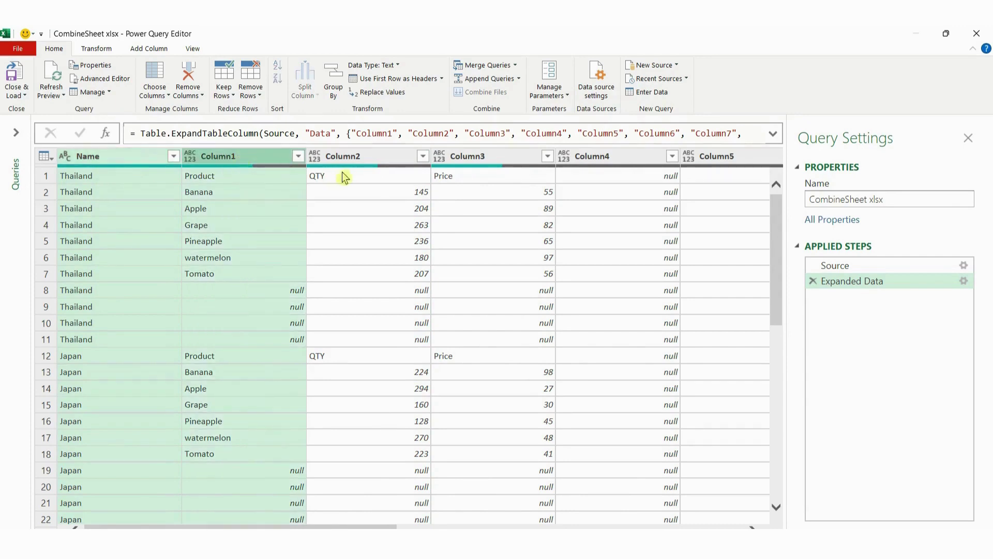
{"action": "left_click", "coordinate": [357, 157], "text": "ctrl"}
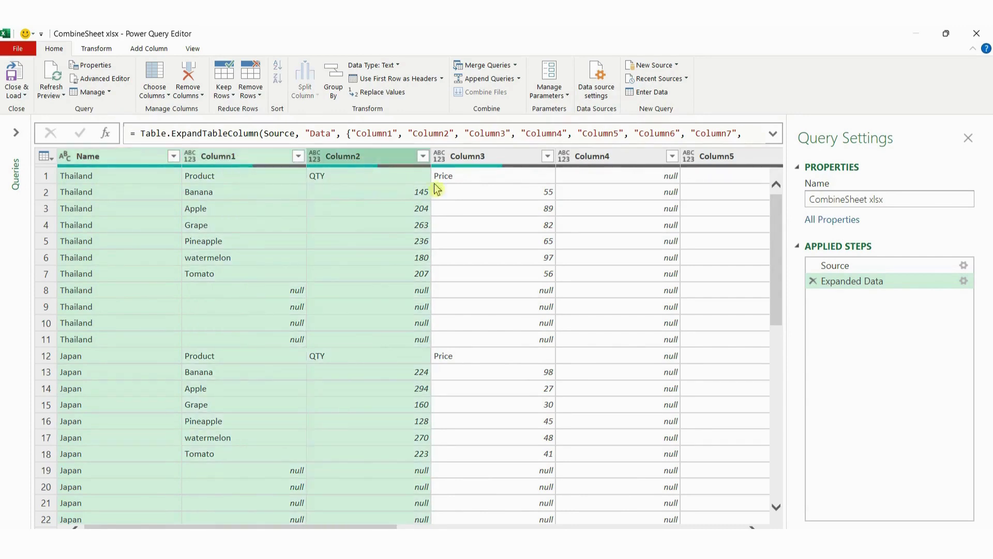
{"action": "left_click", "coordinate": [481, 162], "text": "ctrl"}
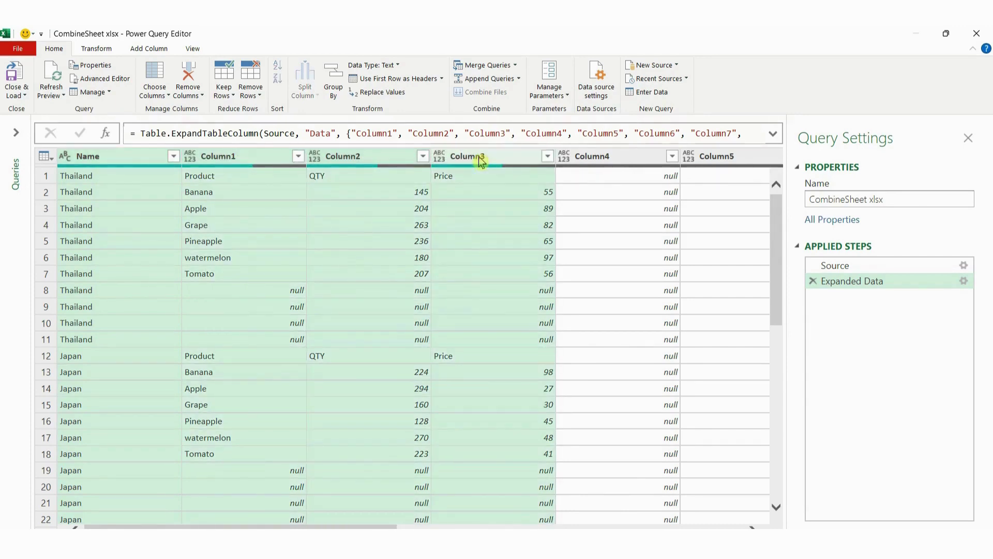
{"action": "right_click", "coordinate": [481, 159]}
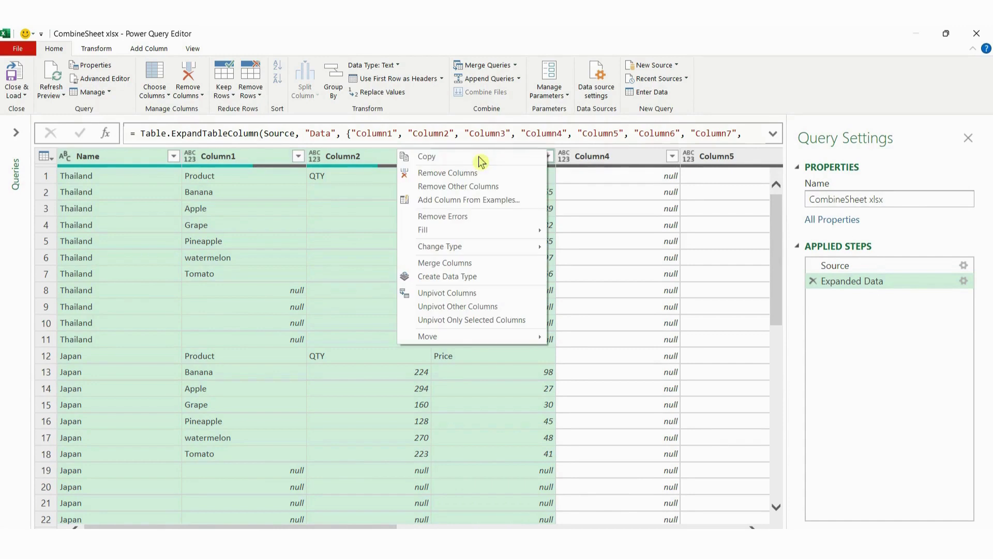
{"action": "left_click", "coordinate": [475, 187]}
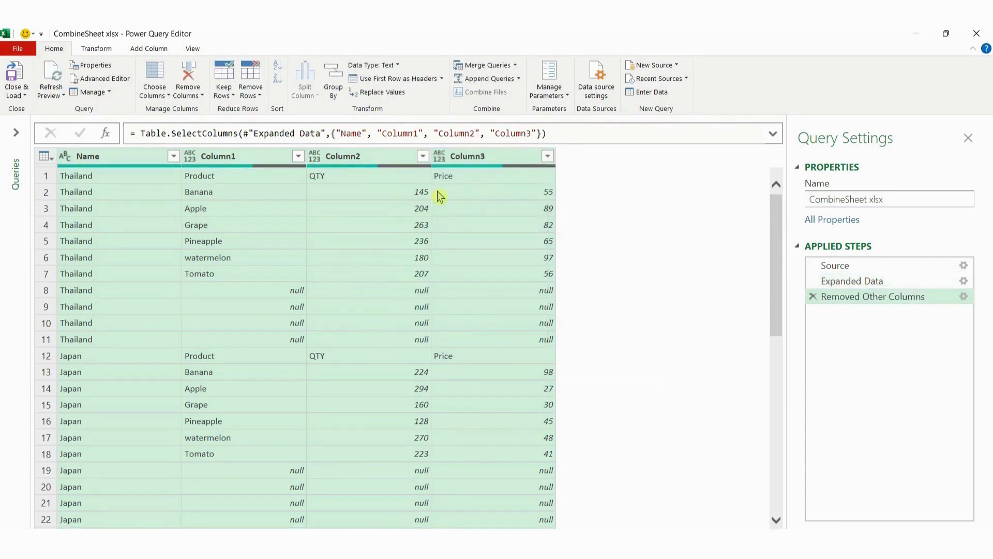
- Promote the first row of the combined data to column headers
{"action": "left_click", "coordinate": [97, 50]}
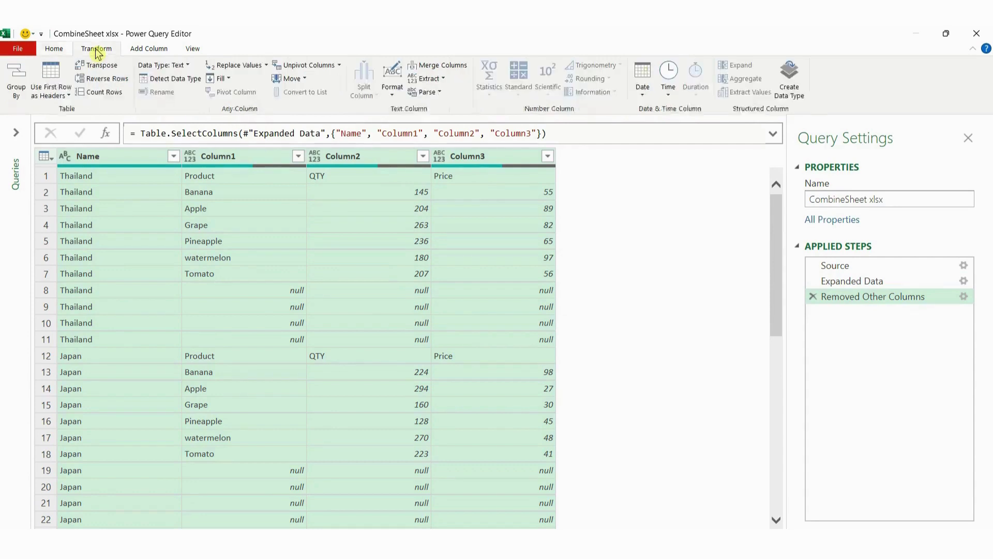
{"action": "left_click", "coordinate": [58, 81]}
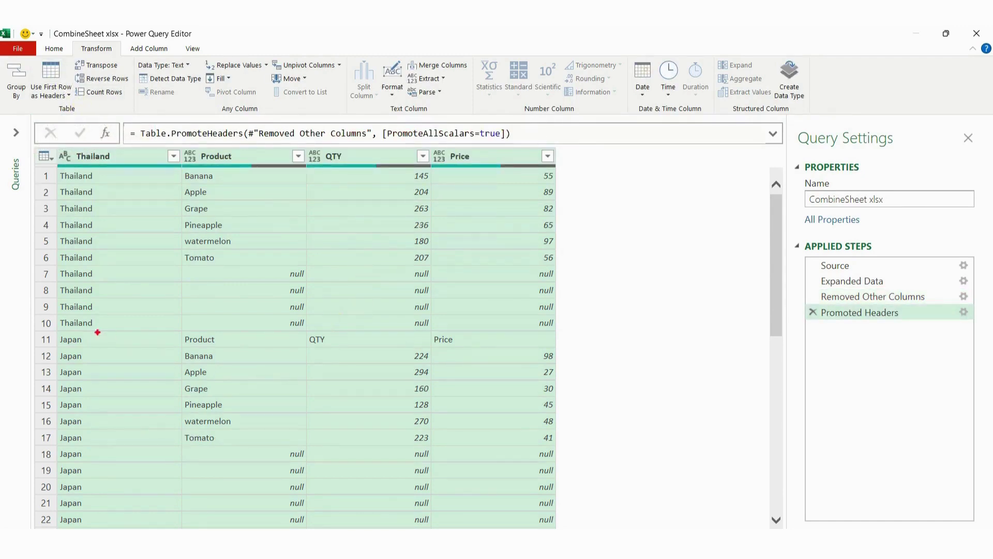
{"action": "mouse_move", "coordinate": [36, 329]}
{"action": "left_mouse_down"}
{"action": "mouse_move", "coordinate": [57, 337]}
{"action": "mouse_move", "coordinate": [566, 349]}
{"action": "left_mouse_up"}
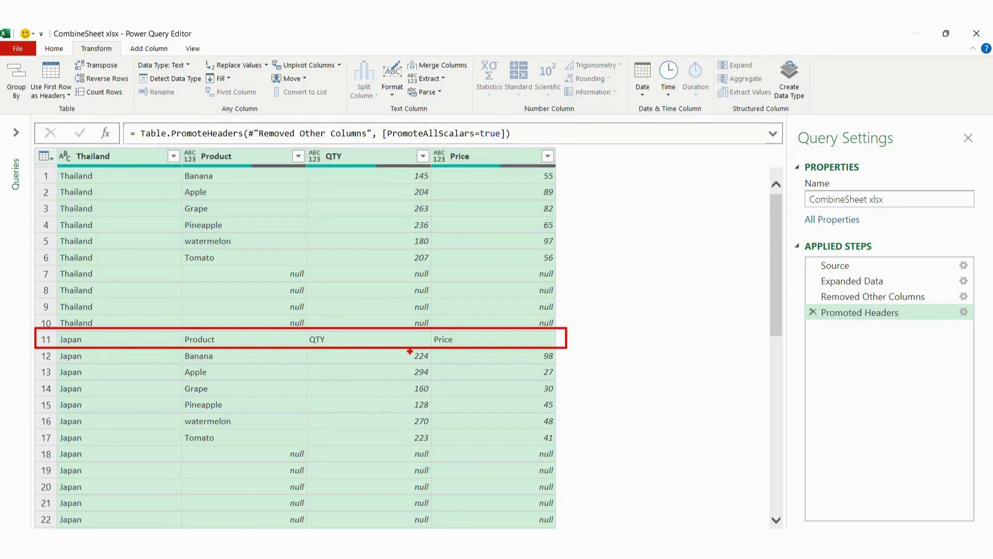
{"action": "key", "text": "Escape"}
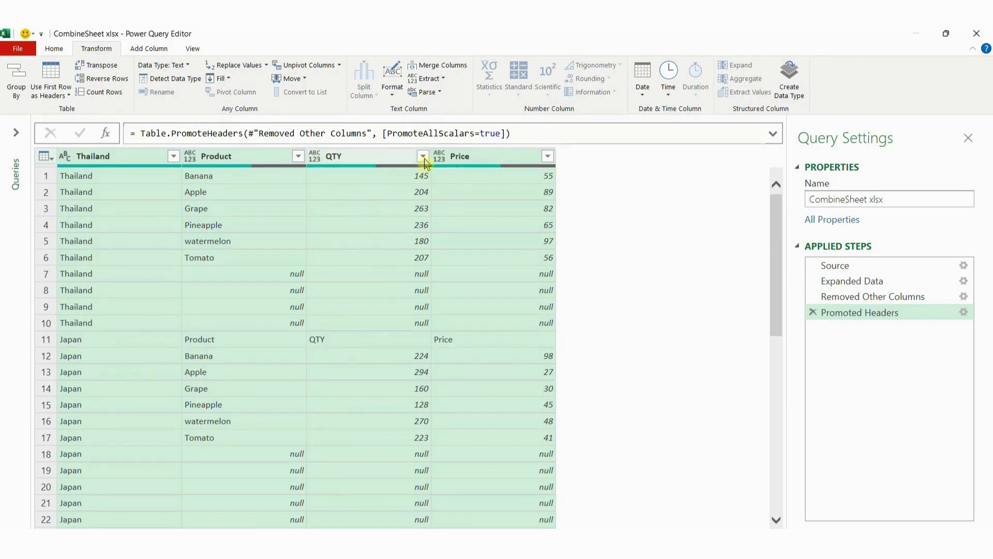
- Filter the repeated header rows out of the data by excluding the value QTY in the QTY column
{"action": "left_click", "coordinate": [423, 157]}
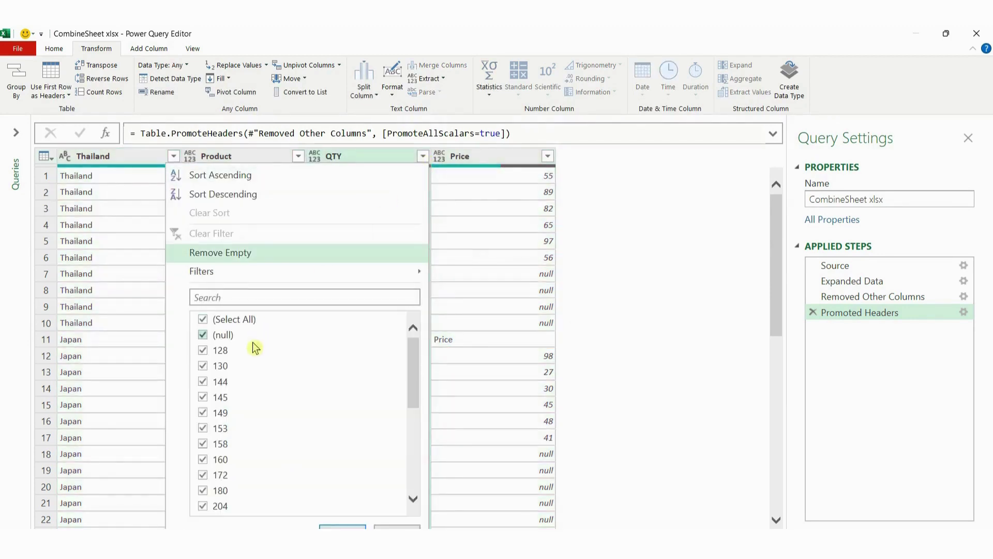
{"action": "scroll", "coordinate": [253, 361], "scroll_direction": "down", "scroll_amount": 2}
{"action": "scroll", "coordinate": [253, 361], "scroll_direction": "down", "scroll_amount": 3}
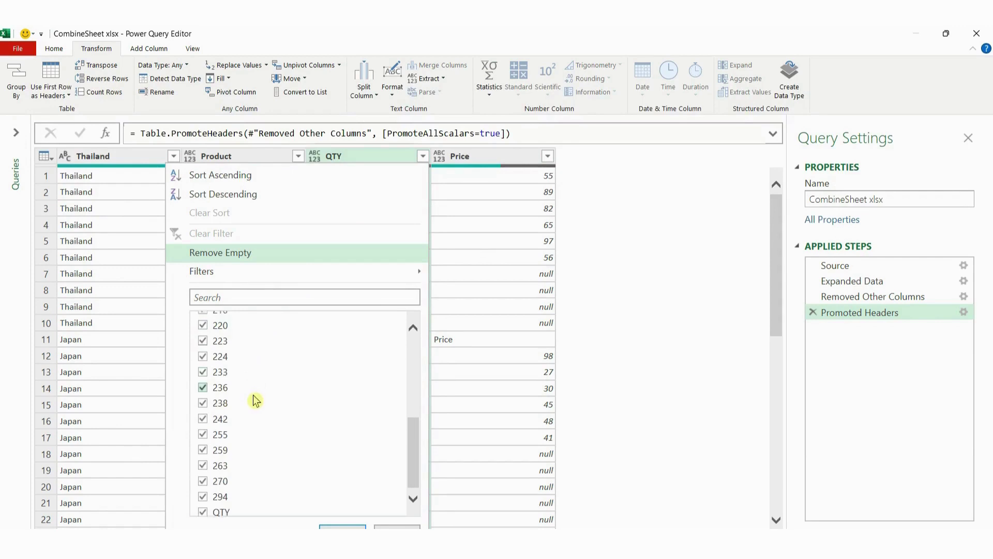
{"action": "left_click", "coordinate": [203, 508]}
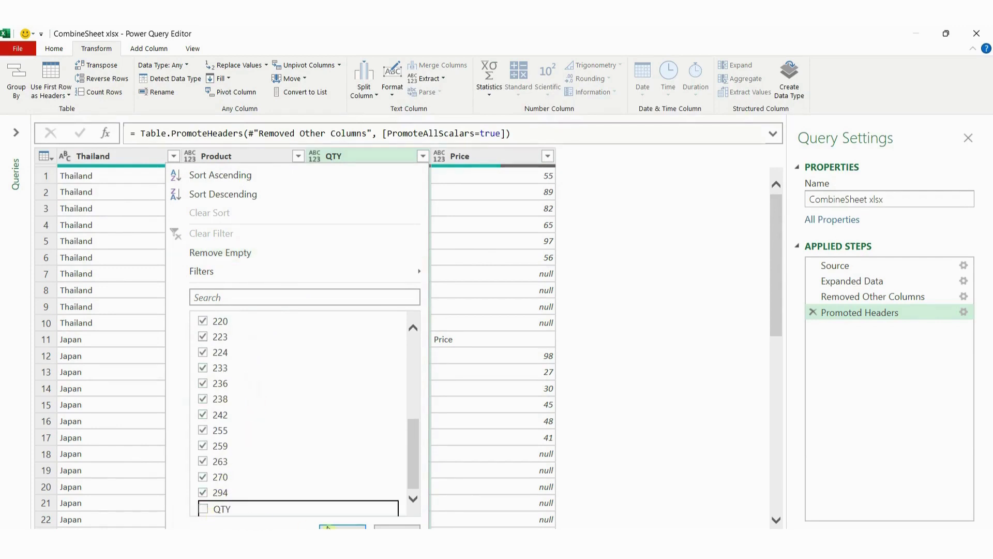
{"action": "left_click", "coordinate": [342, 527]}
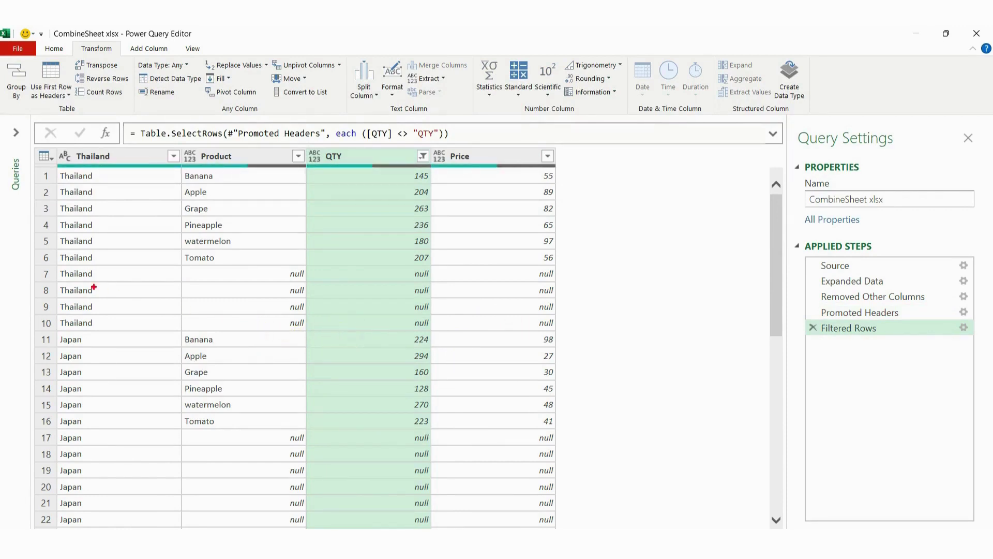
- Filter the empty rows out of the data by also excluding null values in the QTY column
{"action": "mouse_move", "coordinate": [38, 267]}
{"action": "left_mouse_down"}
{"action": "mouse_move", "coordinate": [159, 305]}
{"action": "mouse_move", "coordinate": [538, 348]}
{"action": "mouse_move", "coordinate": [588, 333]}
{"action": "left_mouse_up"}
{"action": "key", "text": "Escape"}
{"action": "left_click", "coordinate": [423, 157]}
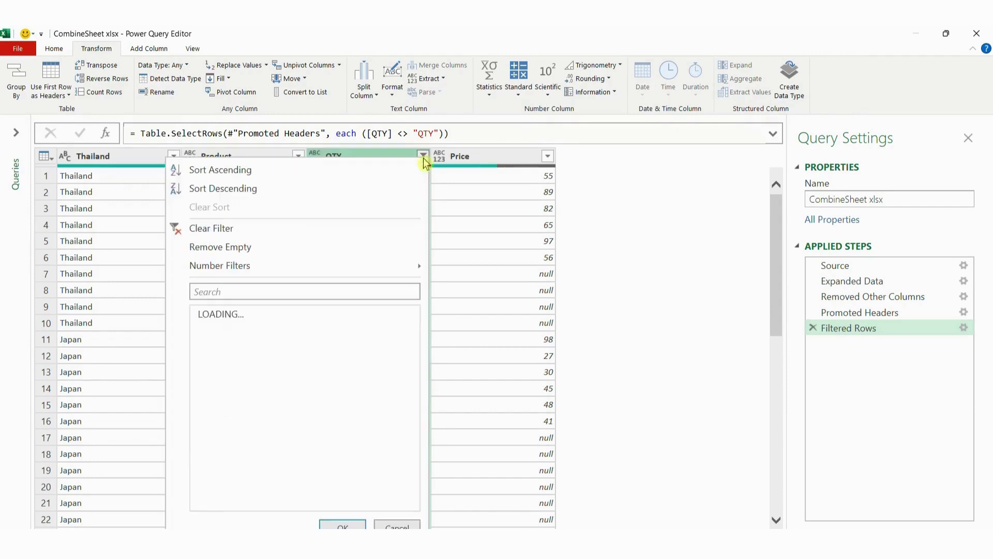
{"action": "left_click", "coordinate": [203, 331]}
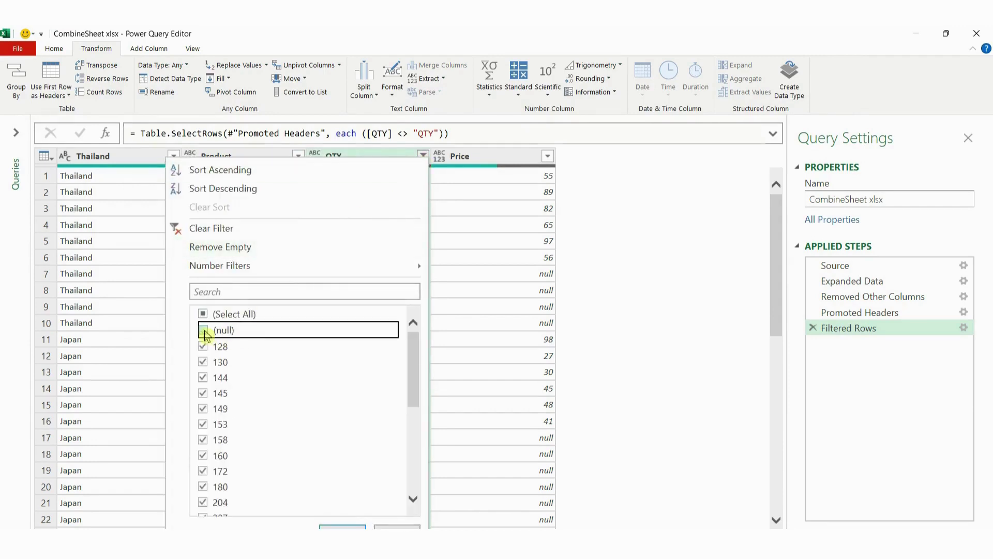
{"action": "left_click", "coordinate": [342, 527]}
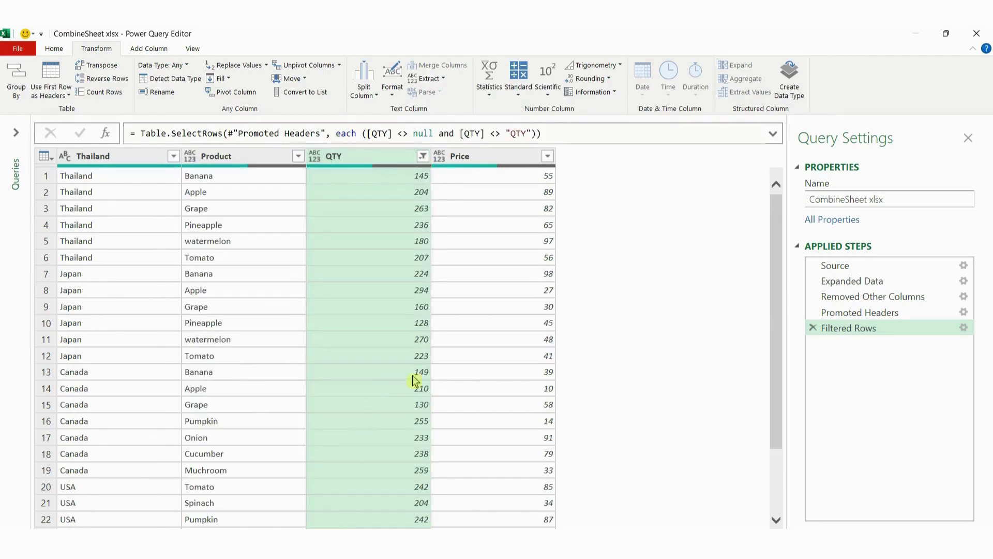
{"action": "scroll", "coordinate": [633, 371], "scroll_direction": "down", "scroll_amount": 2}
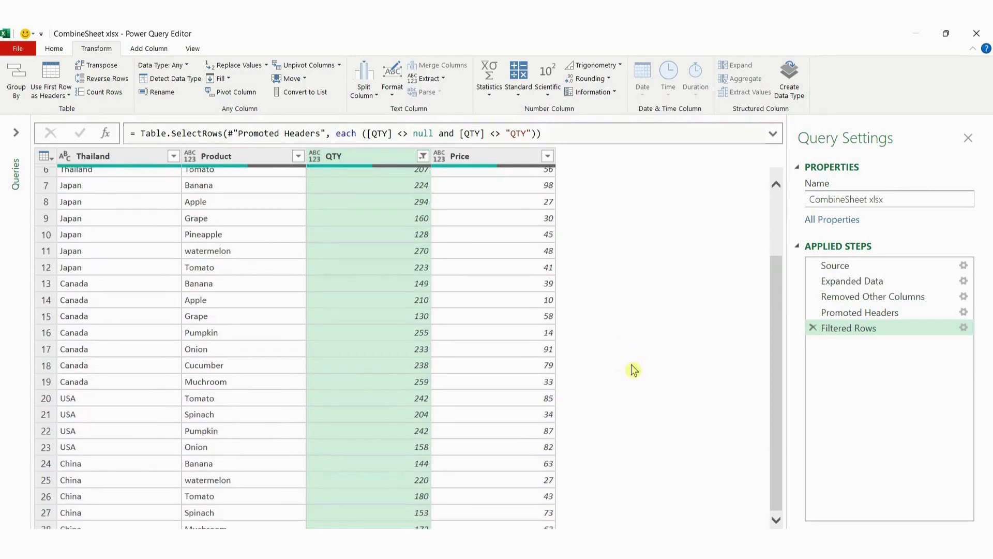
{"action": "scroll", "coordinate": [634, 370], "scroll_direction": "up", "scroll_amount": 2}
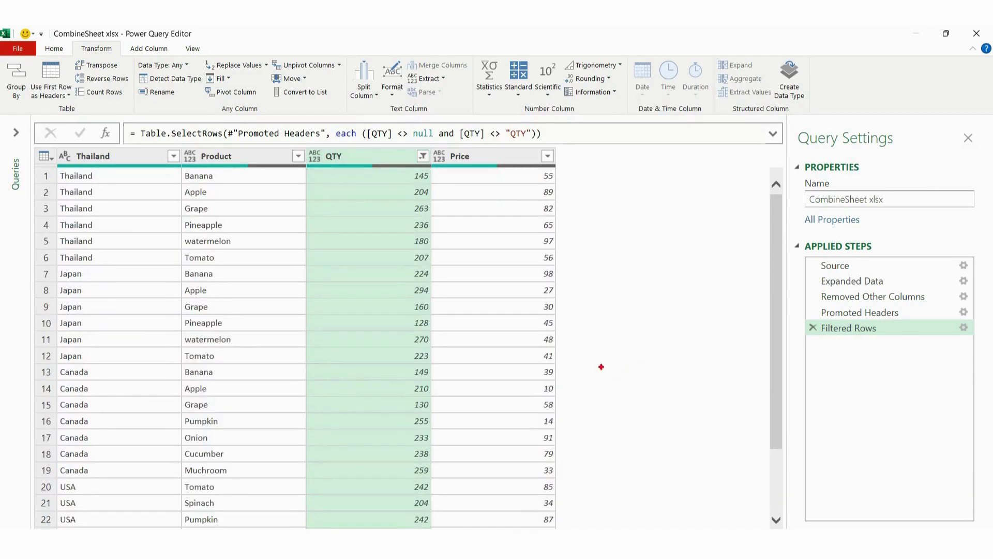
{"action": "mouse_move", "coordinate": [32, 147]}
{"action": "left_mouse_down"}
{"action": "mouse_move", "coordinate": [90, 263]}
{"action": "mouse_move", "coordinate": [544, 425]}
{"action": "mouse_move", "coordinate": [600, 426]}
{"action": "left_mouse_up"}
- Duplicate the CombineSheet xlsx query
{"action": "left_click", "coordinate": [17, 137]}
{"action": "right_click", "coordinate": [52, 146]}
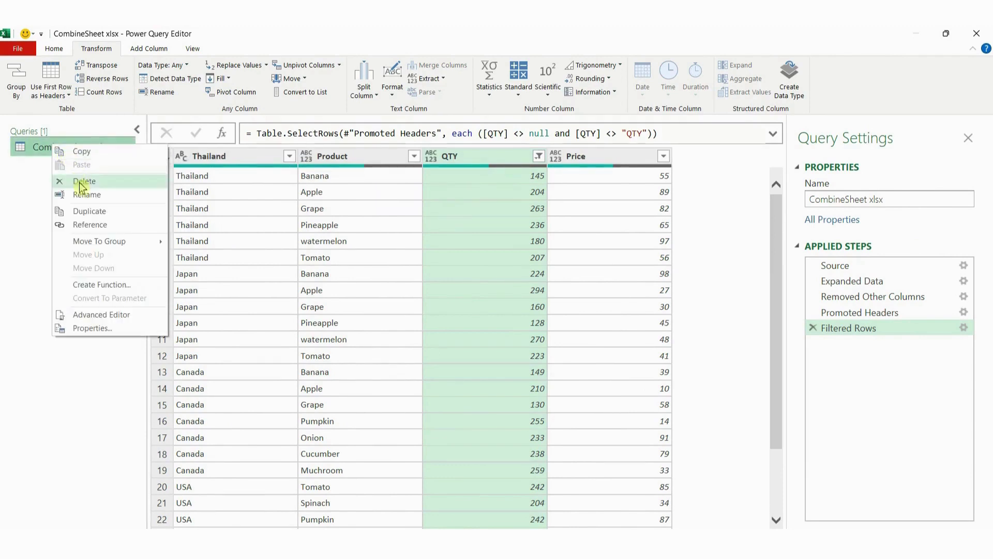
{"action": "left_click", "coordinate": [85, 212]}
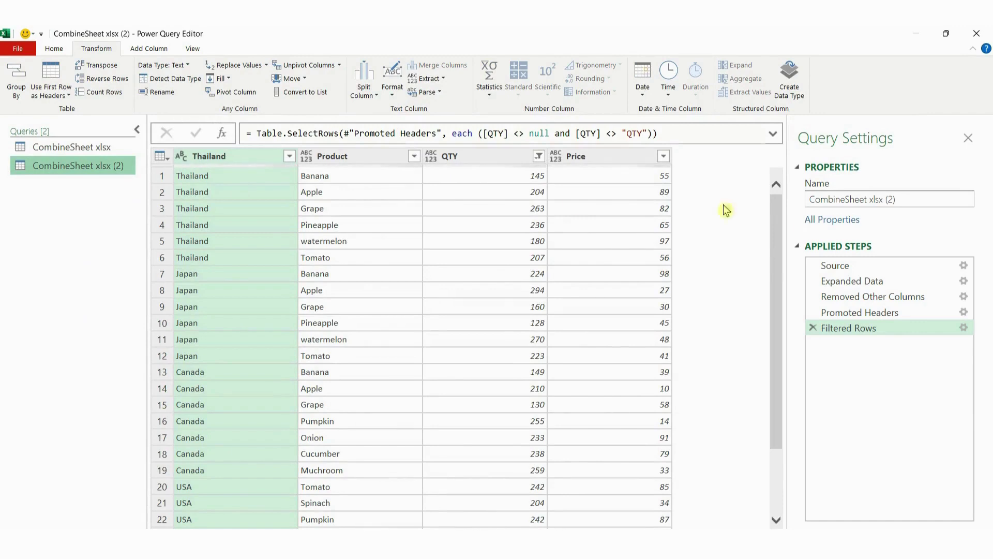
{"action": "left_click", "coordinate": [137, 129]}
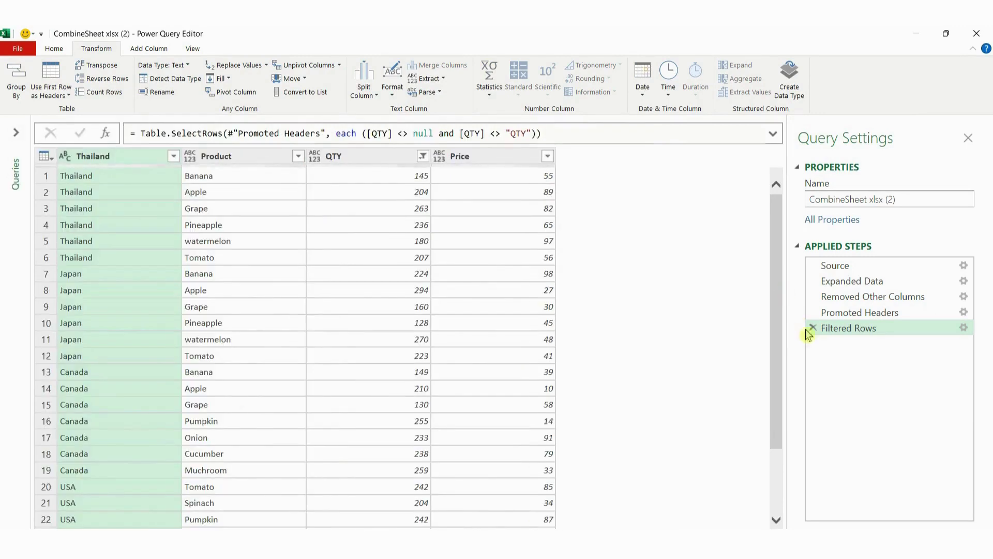
- Delete the Expanded Data step and all steps after it from the duplicated query, keeping only Source
{"action": "left_click", "coordinate": [857, 283]}
{"action": "right_click", "coordinate": [858, 283]}
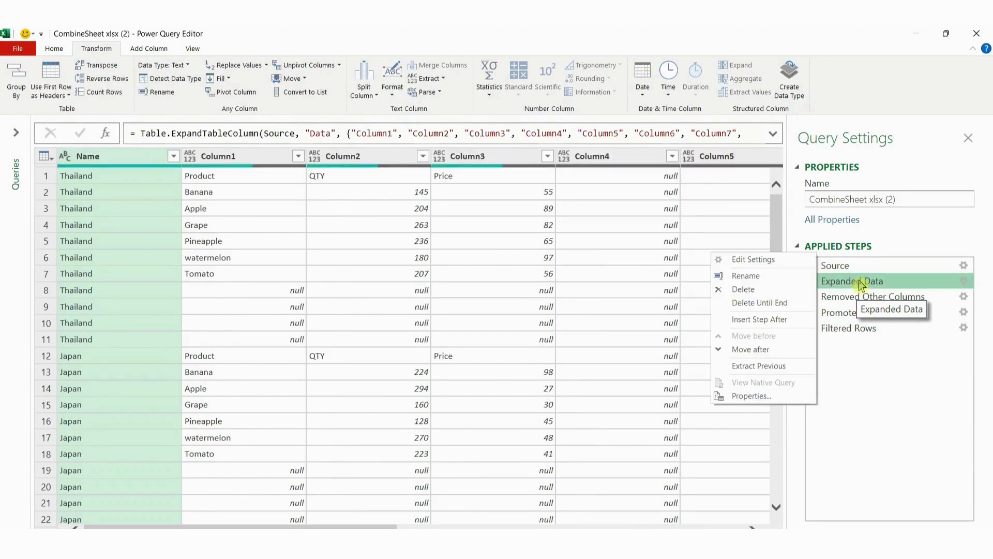
{"action": "left_click", "coordinate": [768, 304]}
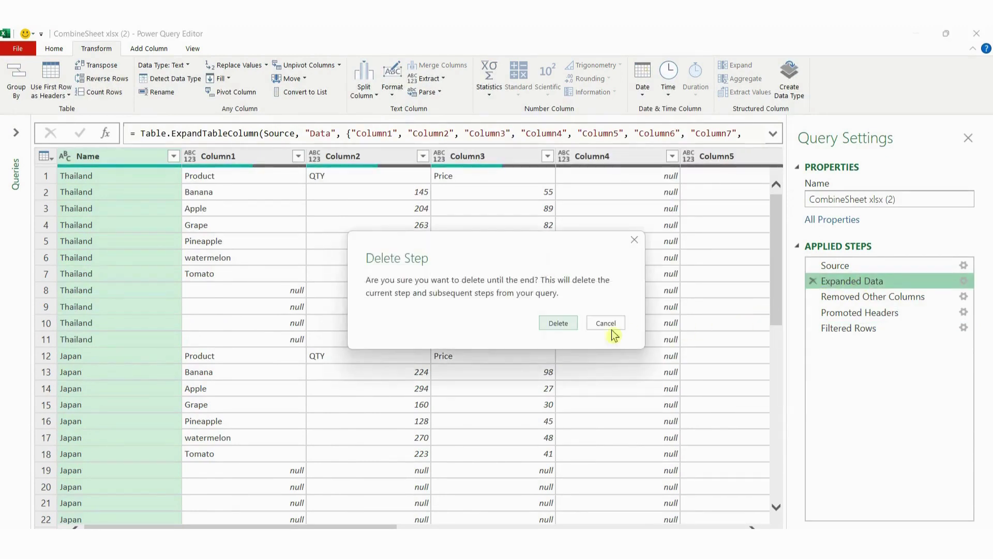
{"action": "left_click", "coordinate": [556, 324]}
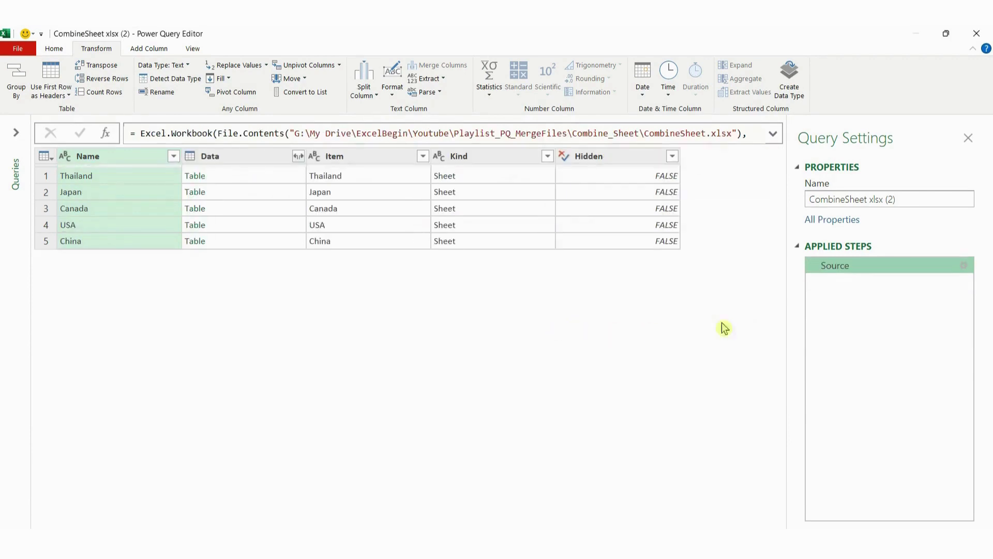
- Examine the full Source formula and preview the nested tables of Thailand and Japan for their column headers
{"action": "left_click", "coordinate": [772, 134]}
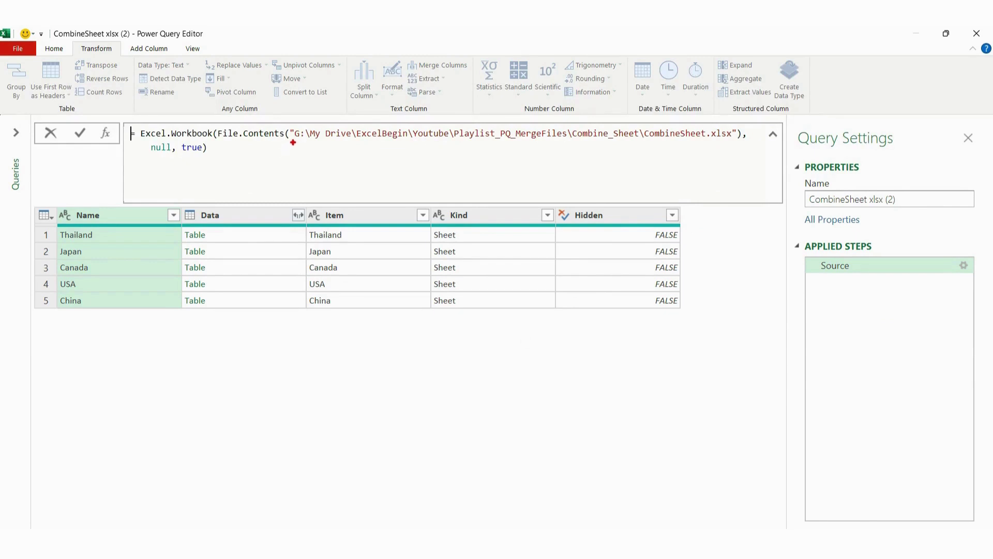
{"action": "left_click_drag", "start_coordinate": [293, 141], "coordinate": [736, 142]}
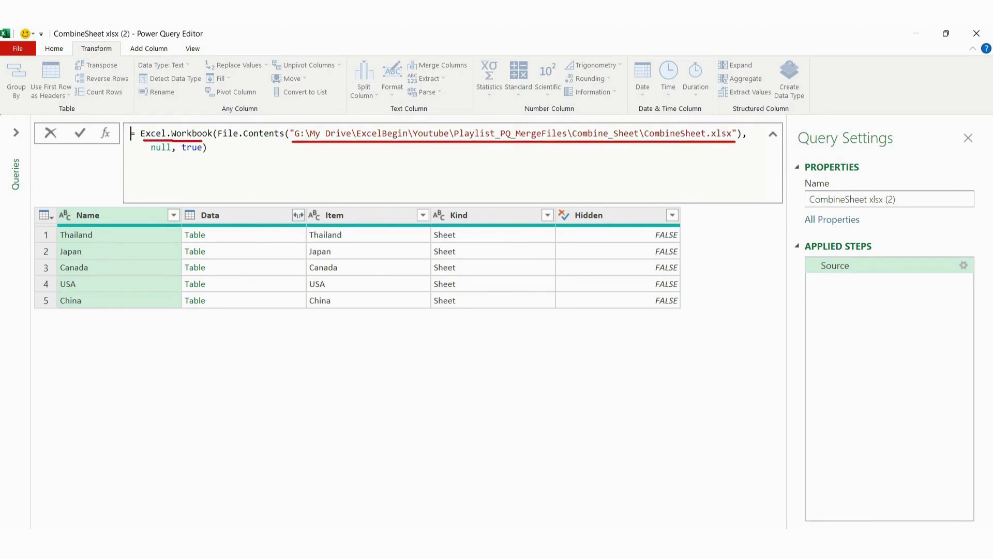
{"action": "left_click_drag", "start_coordinate": [225, 143], "coordinate": [279, 143]}
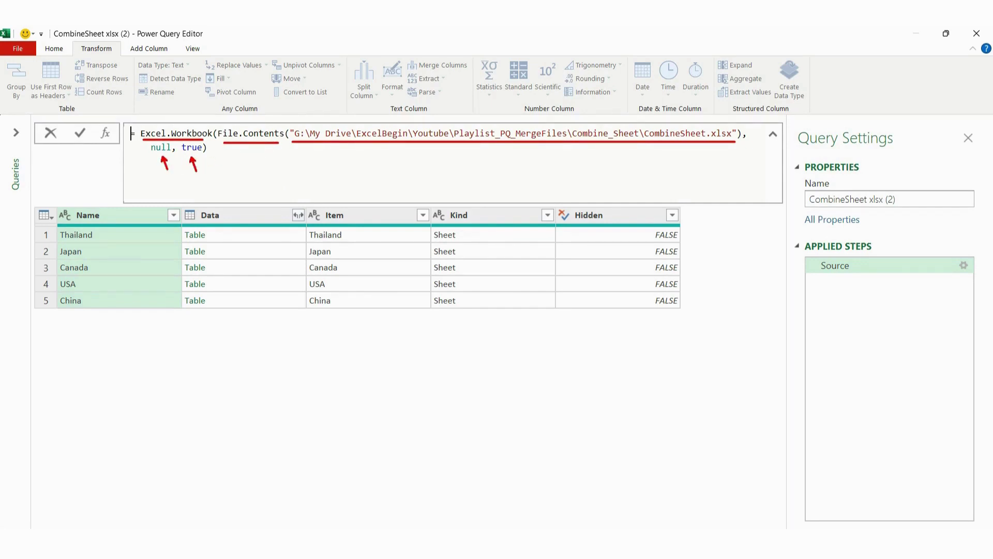
{"action": "left_click", "coordinate": [233, 236]}
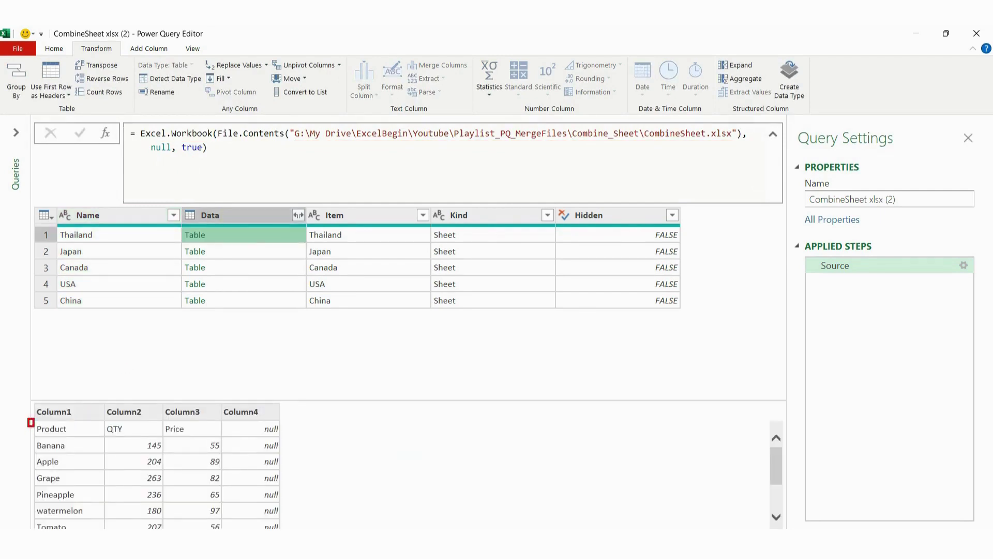
{"action": "mouse_move", "coordinate": [31, 423]}
{"action": "left_mouse_down"}
{"action": "mouse_move", "coordinate": [172, 440]}
{"action": "mouse_move", "coordinate": [294, 438]}
{"action": "left_mouse_up"}
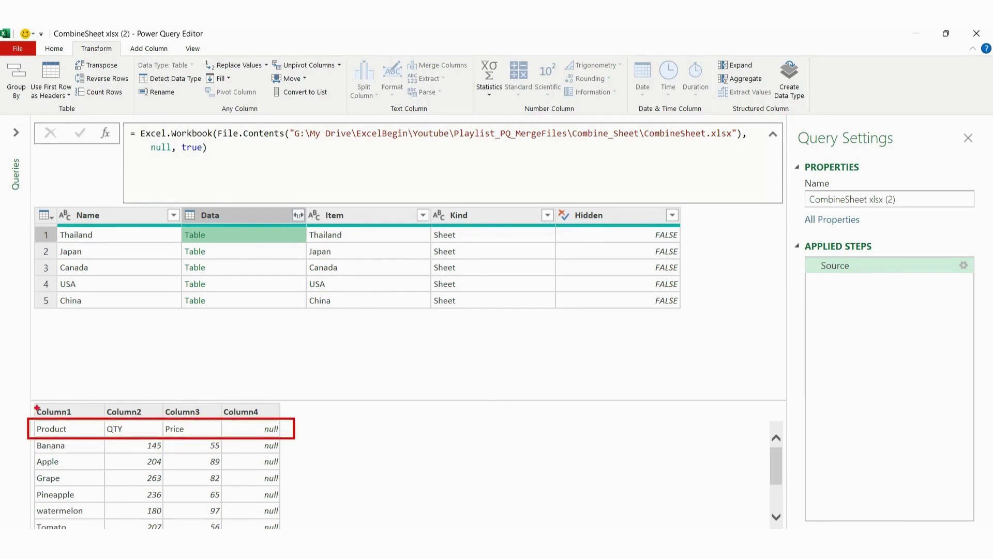
{"action": "mouse_move", "coordinate": [86, 404]}
{"action": "left_mouse_down"}
{"action": "mouse_move", "coordinate": [114, 388]}
{"action": "mouse_move", "coordinate": [284, 389]}
{"action": "left_mouse_up"}
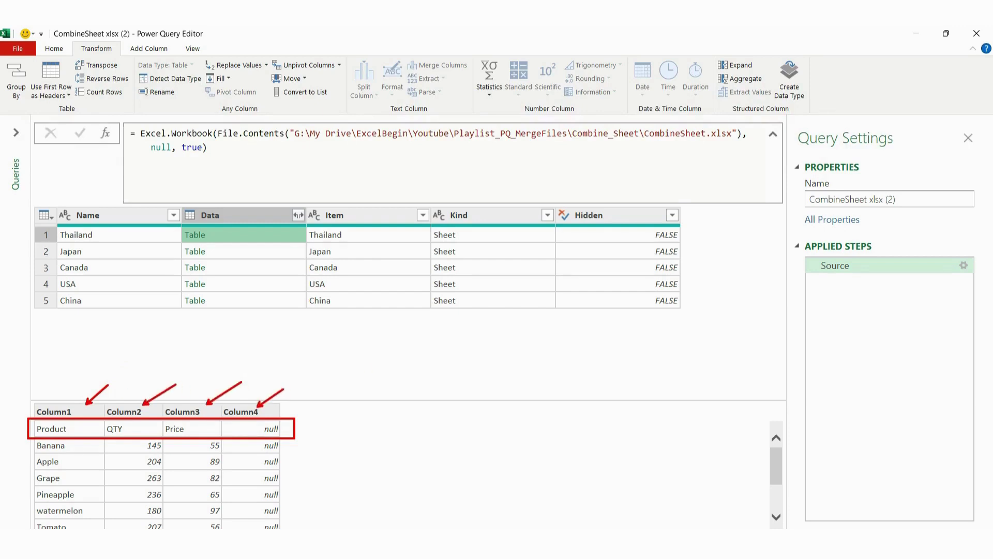
{"action": "key", "text": "Escape"}
{"action": "left_click", "coordinate": [256, 253]}
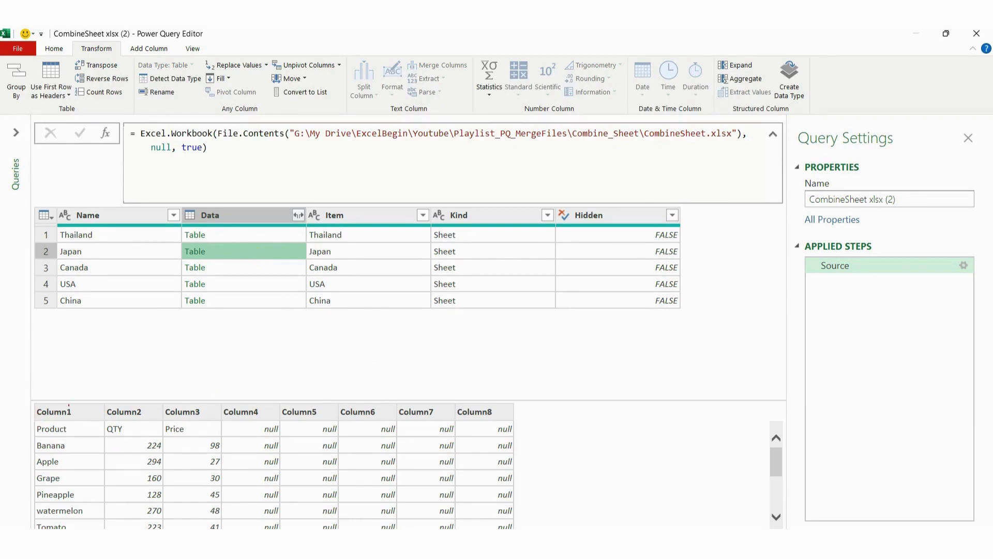
- Change the null argument of Excel.Workbook to true in the Source formula and preview the Thailand and Japan tables
{"action": "left_click", "coordinate": [250, 215]}
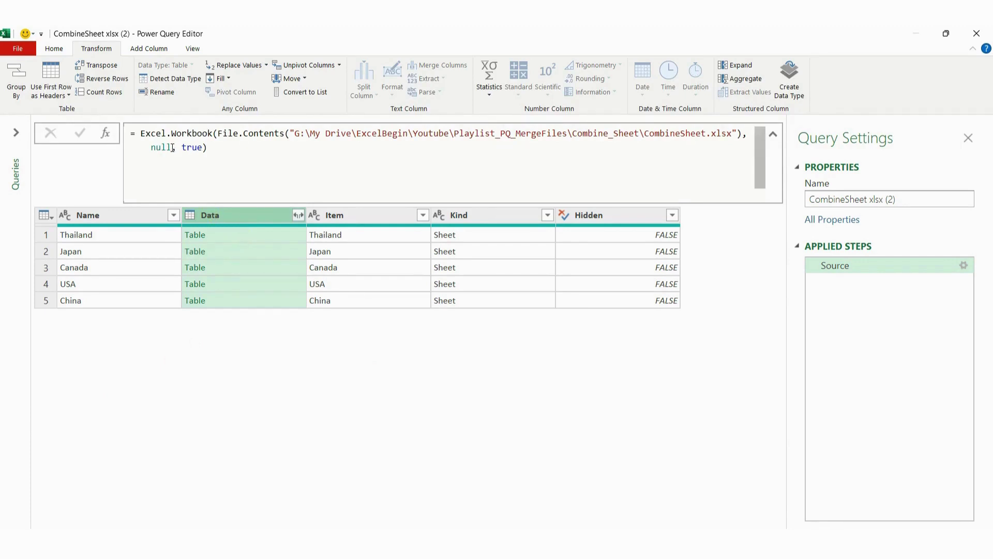
{"action": "left_click_drag", "start_coordinate": [172, 148], "coordinate": [151, 147]}
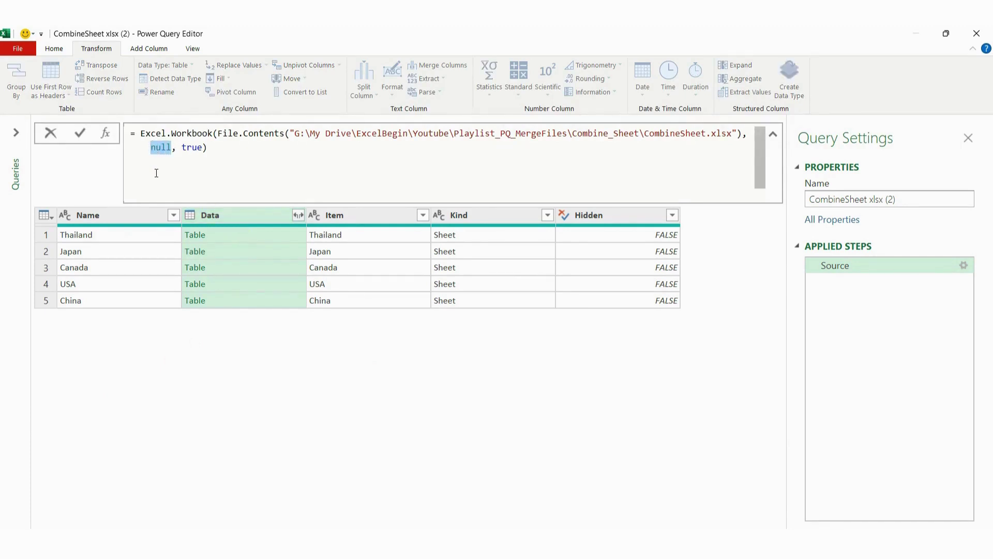
{"action": "type", "text": "true"}
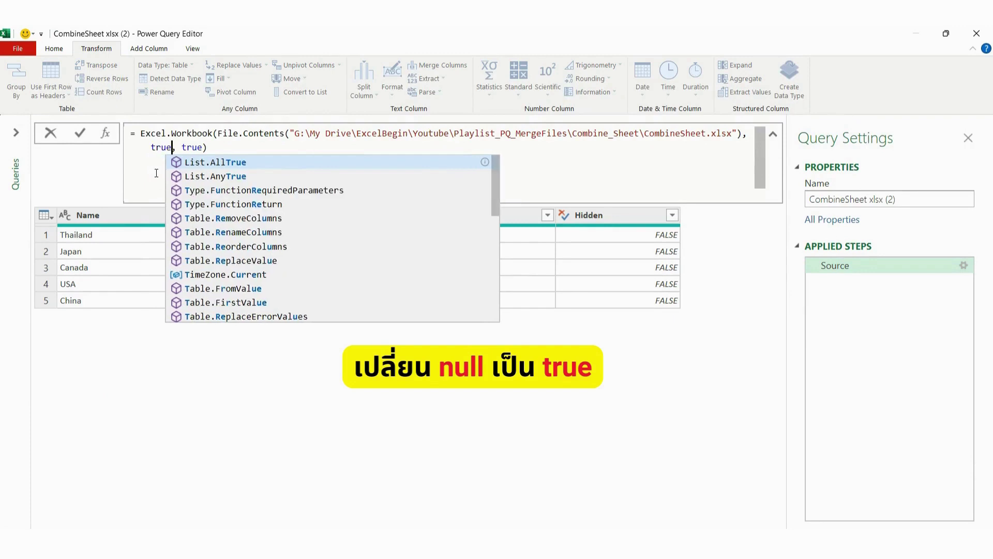
{"action": "left_click", "coordinate": [266, 440]}
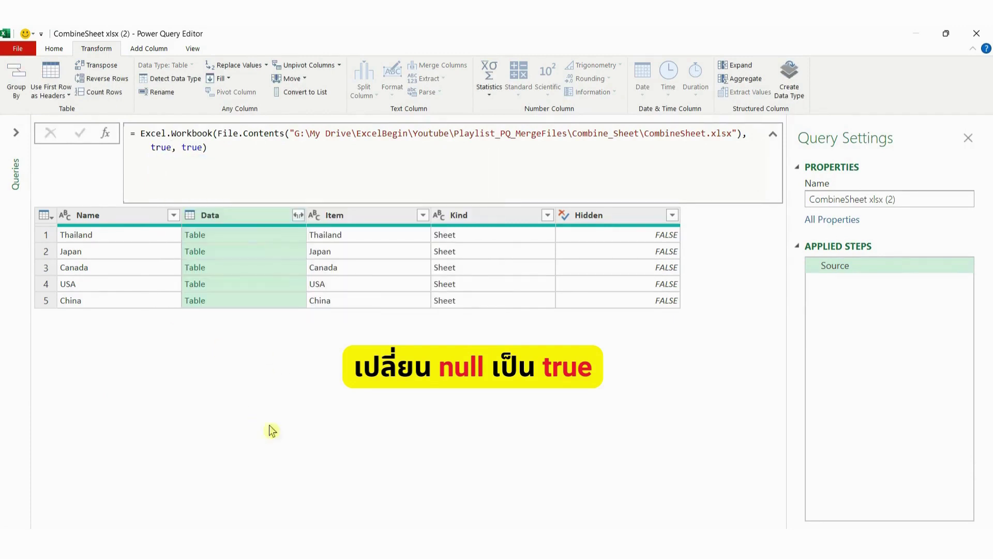
{"action": "left_click", "coordinate": [257, 240]}
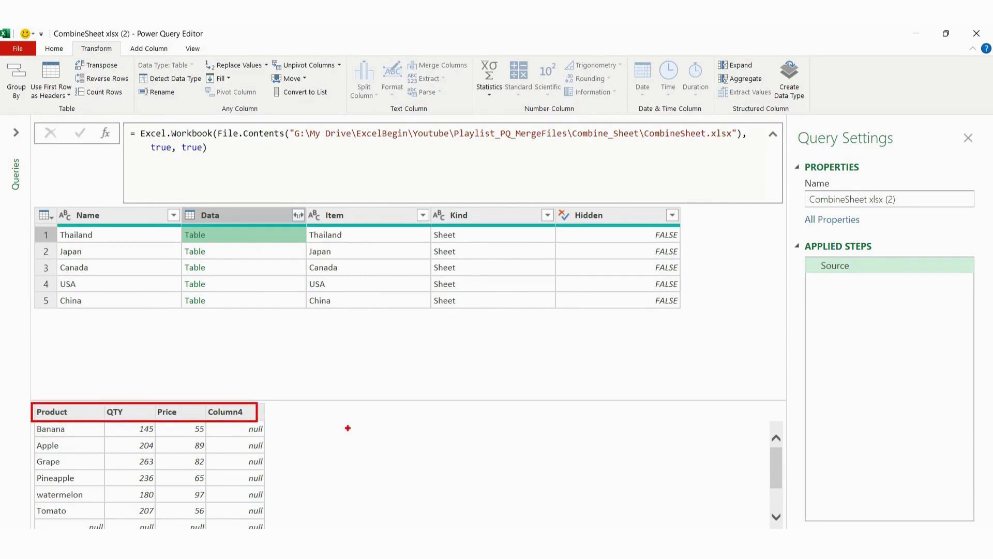
{"action": "left_click", "coordinate": [250, 253]}
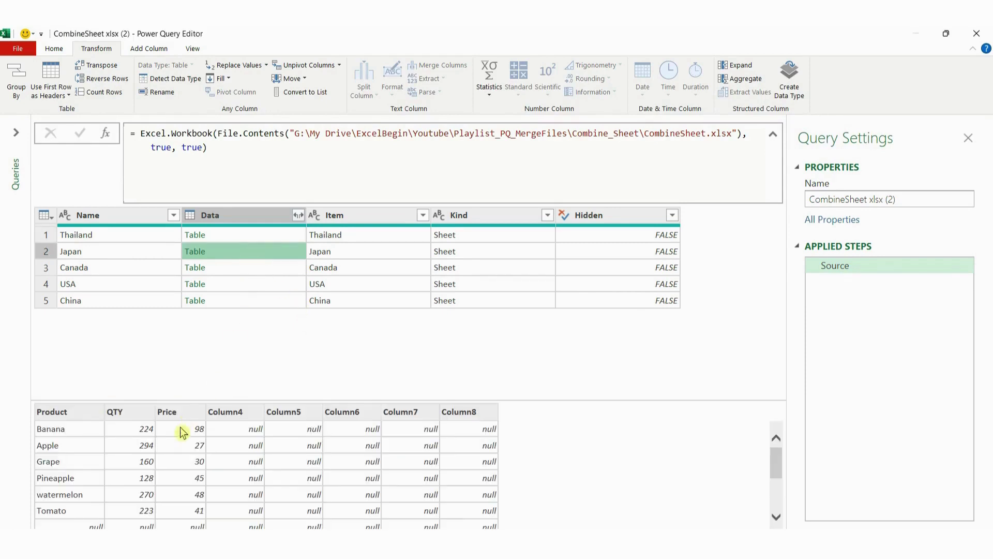
{"action": "mouse_move", "coordinate": [25, 400]}
{"action": "left_mouse_down"}
{"action": "mouse_move", "coordinate": [167, 433]}
{"action": "mouse_move", "coordinate": [214, 422]}
{"action": "mouse_move", "coordinate": [497, 421]}
{"action": "left_mouse_up"}
{"action": "key", "text": "Escape"}
- Expand only the Product, QTY and Price columns from the Data column, leaving out Column4 to Column8
{"action": "left_click", "coordinate": [298, 215]}
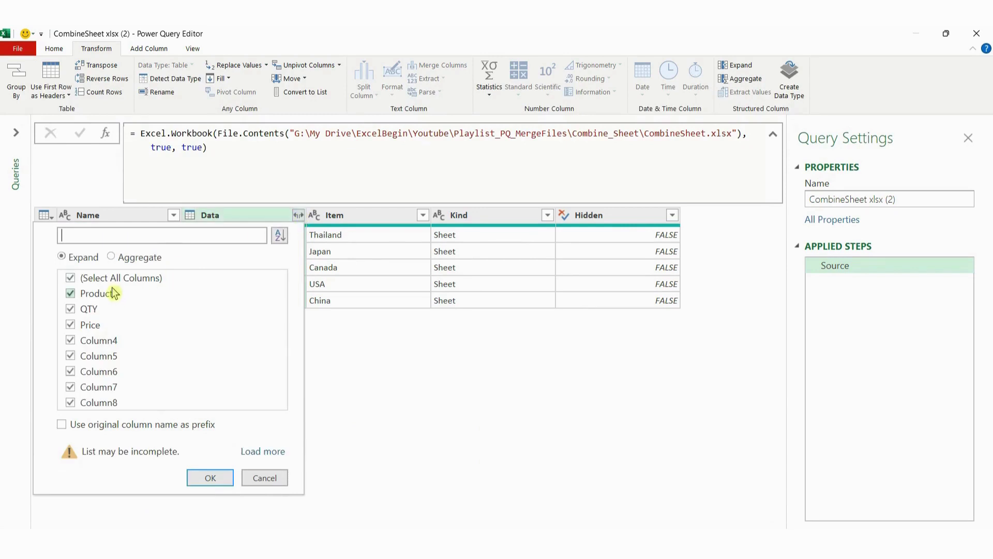
{"action": "left_click", "coordinate": [71, 279]}
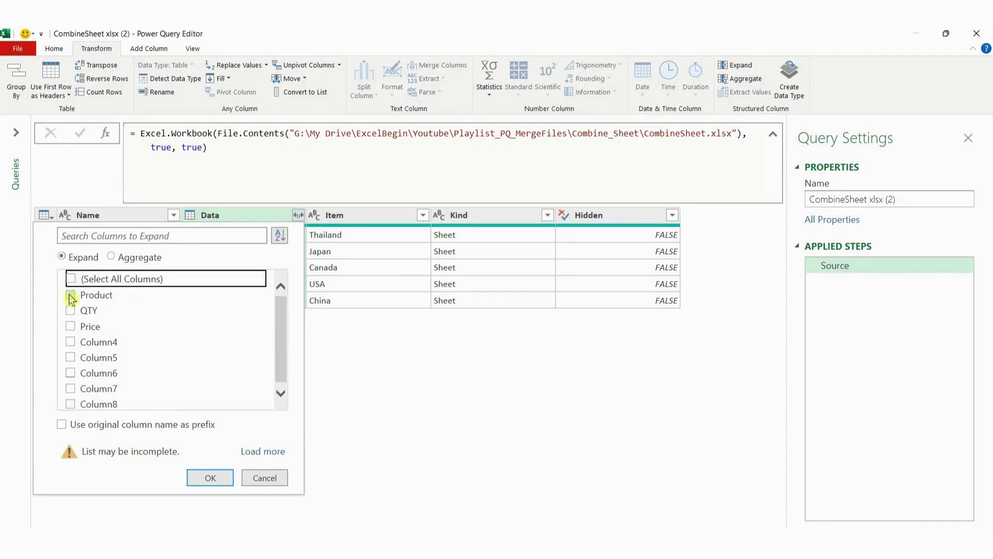
{"action": "left_click", "coordinate": [71, 295]}
{"action": "left_click", "coordinate": [71, 311]}
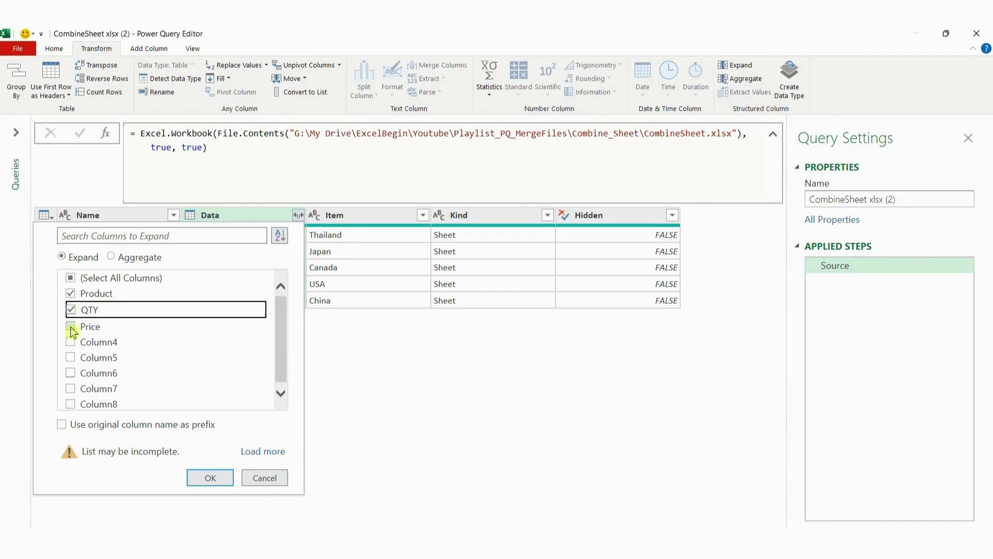
{"action": "left_click", "coordinate": [70, 326]}
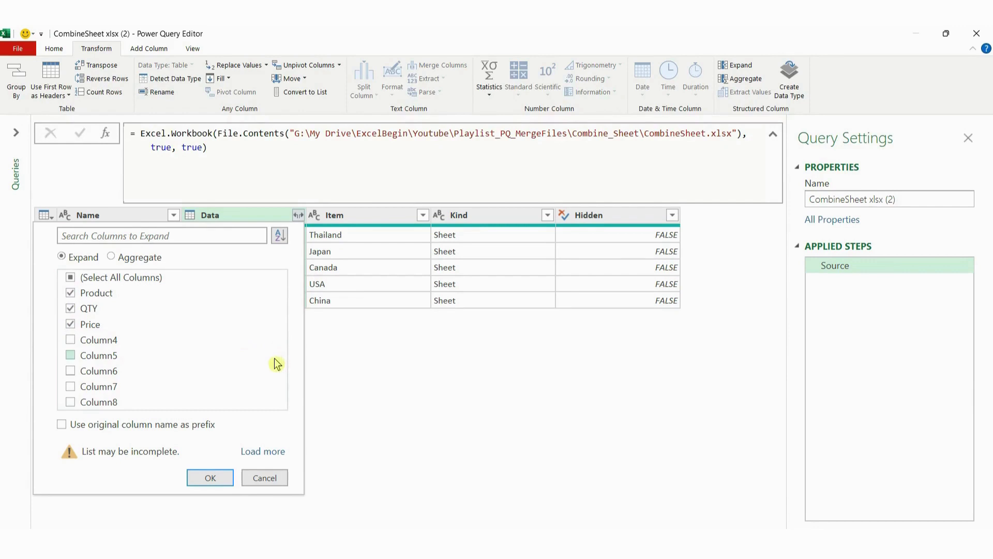
{"action": "mouse_move", "coordinate": [60, 330]}
{"action": "left_mouse_down"}
{"action": "mouse_move", "coordinate": [121, 405]}
{"action": "mouse_move", "coordinate": [141, 415]}
{"action": "left_mouse_up"}
{"action": "key", "text": "Escape"}
{"action": "left_click", "coordinate": [212, 478]}
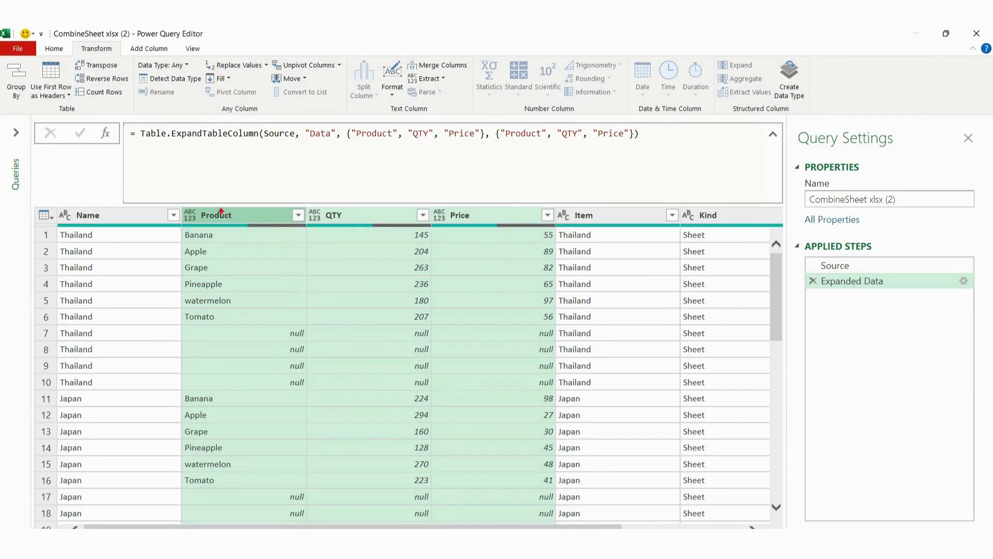
{"action": "mouse_move", "coordinate": [184, 204]}
{"action": "left_mouse_down"}
{"action": "mouse_move", "coordinate": [526, 244]}
{"action": "mouse_move", "coordinate": [557, 227]}
{"action": "left_mouse_up"}
{"action": "key", "text": "Escape"}
- Filter the empty rows out of the expanded data by excluding null in the Product column
{"action": "mouse_move", "coordinate": [184, 324]}
{"action": "left_mouse_down"}
{"action": "mouse_move", "coordinate": [422, 390]}
{"action": "mouse_move", "coordinate": [562, 391]}
{"action": "left_mouse_up"}
{"action": "key", "text": "Escape"}
{"action": "left_click", "coordinate": [299, 216]}
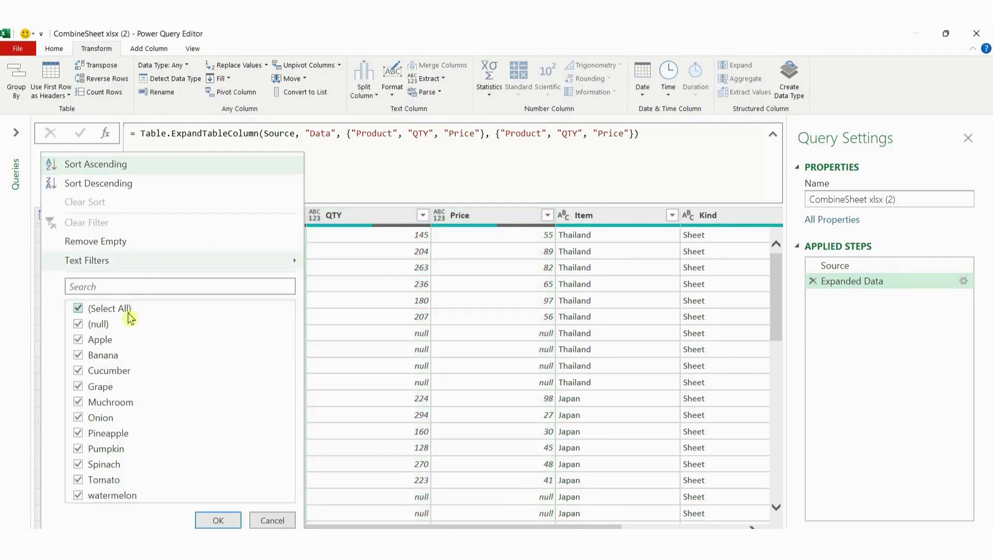
{"action": "left_click", "coordinate": [78, 324]}
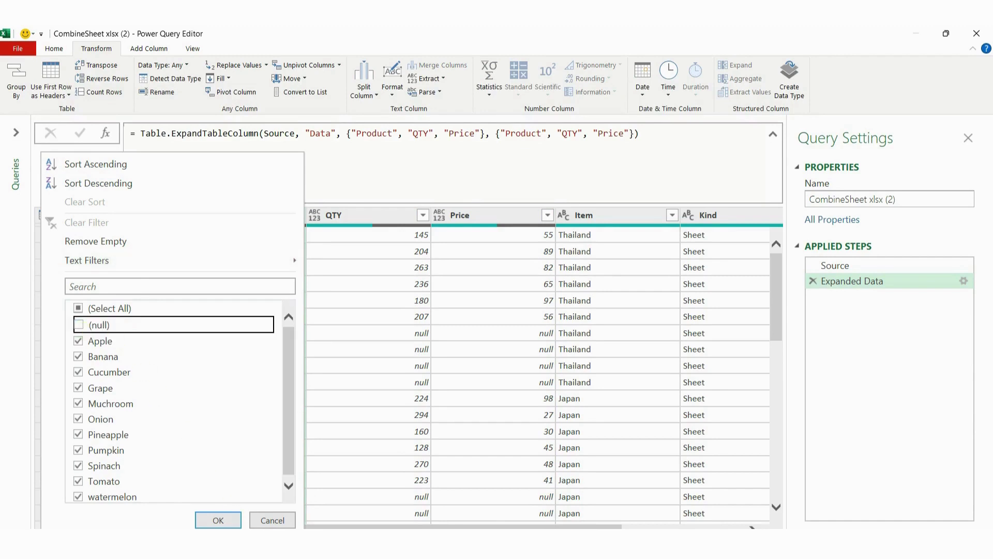
{"action": "left_click", "coordinate": [220, 519]}
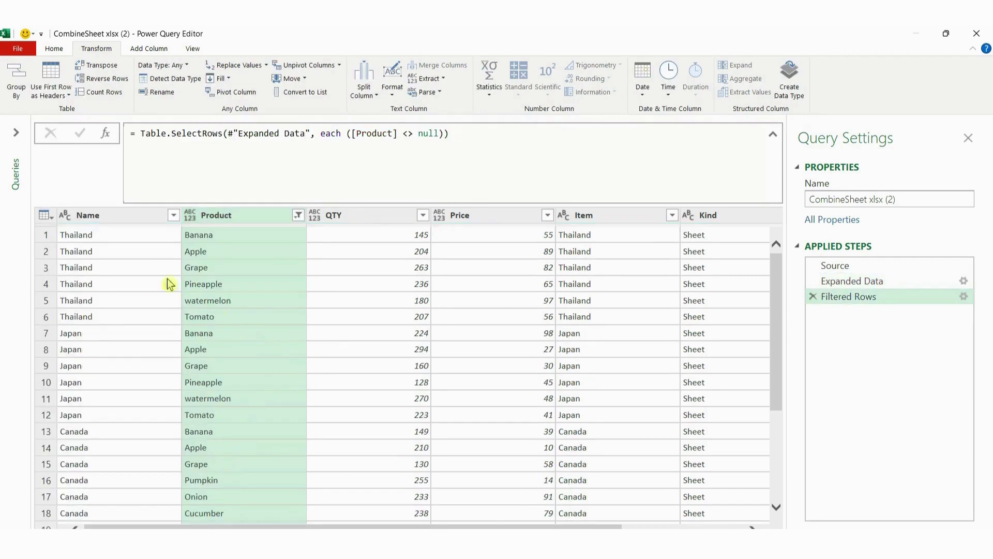
- Keep only the Name, Product, QTY and Price columns and remove all other columns
{"action": "left_click", "coordinate": [120, 217]}
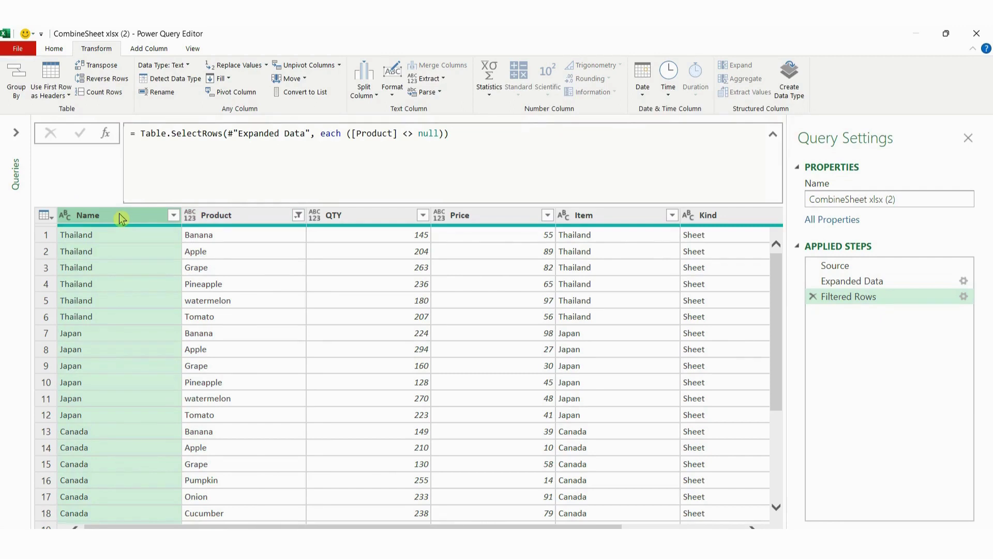
{"action": "left_click", "coordinate": [481, 216], "text": "shift"}
{"action": "right_click", "coordinate": [481, 216]}
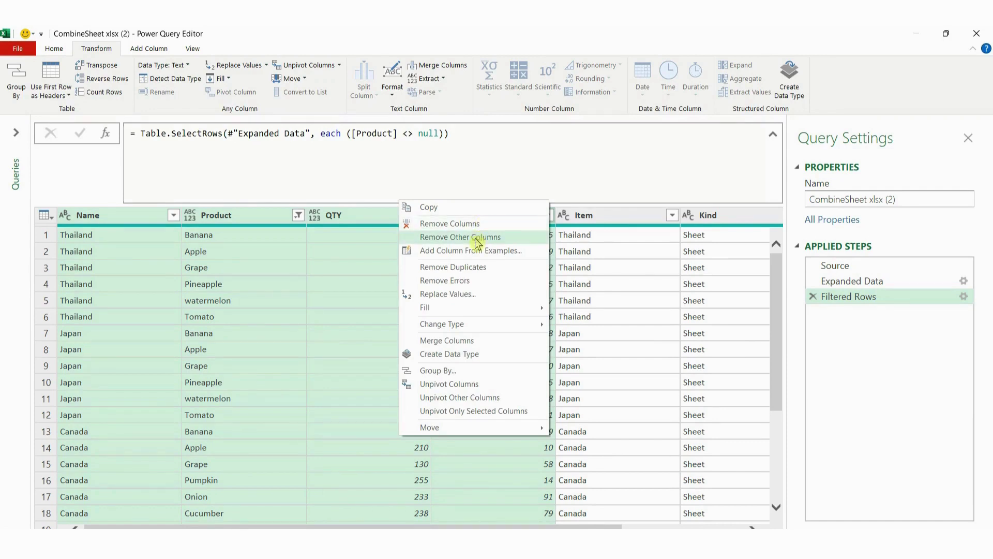
{"action": "left_click", "coordinate": [477, 239]}
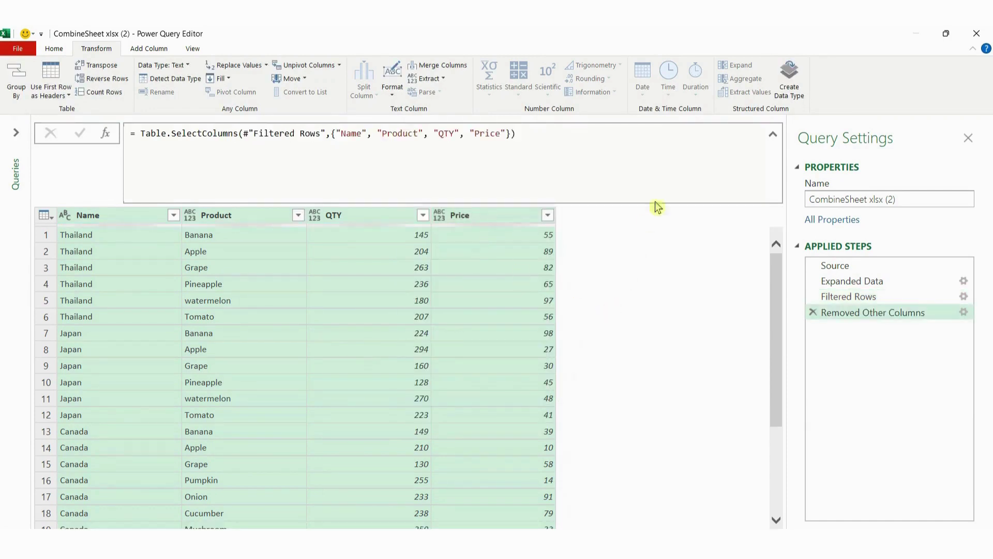
- Collapse the formula bar to a single line and review the combined Name, Product, QTY and Price table
{"action": "left_click", "coordinate": [774, 137]}
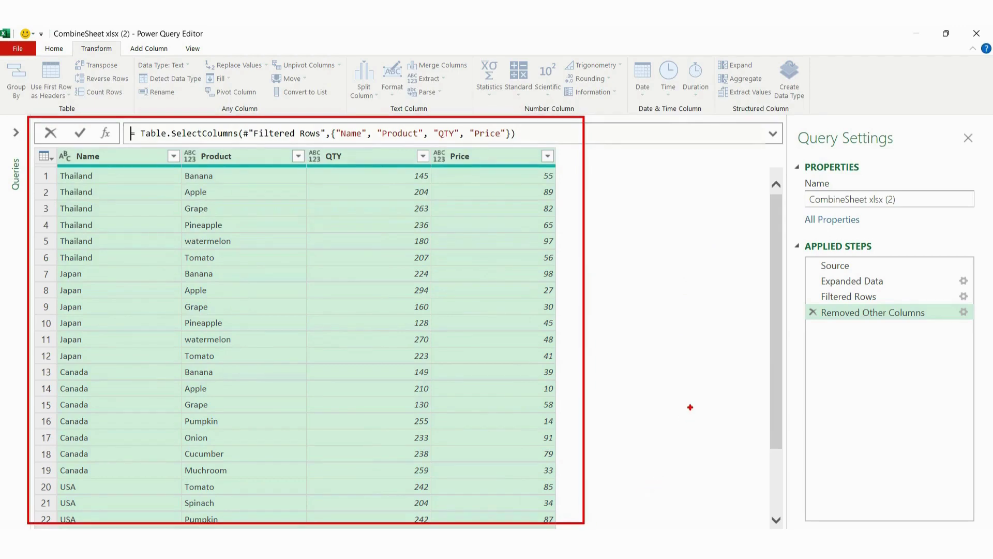
{"action": "key", "text": "Escape"}
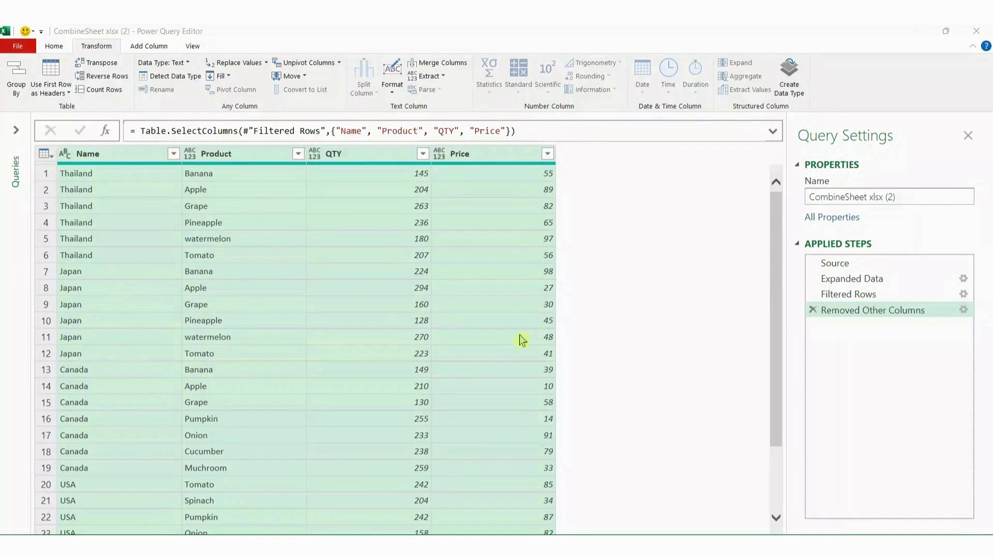
- Go back to the Source step and preview the Japan table to examine its Column4 to Column8 and empty rows
{"action": "left_click", "coordinate": [861, 280]}
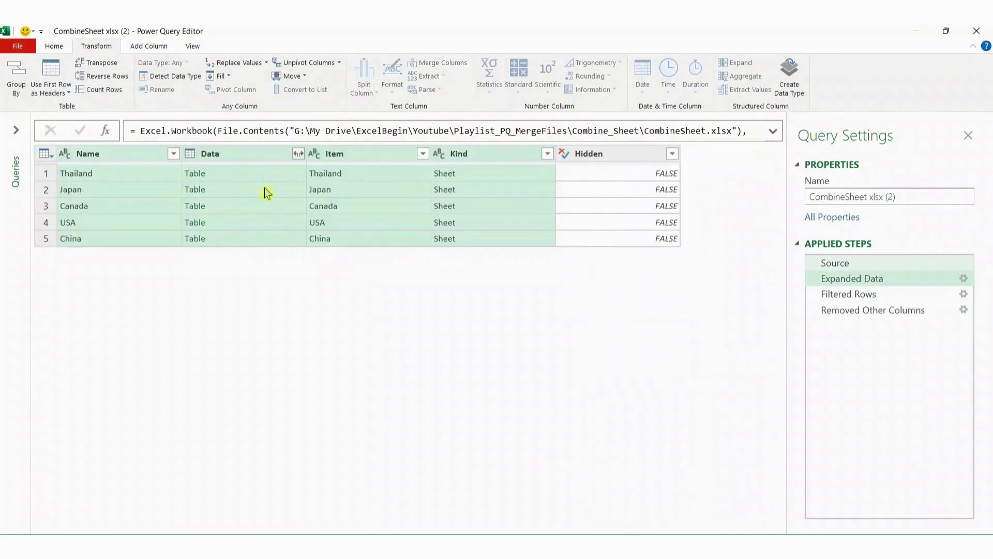
{"action": "left_click", "coordinate": [252, 190]}
{"action": "left_click_drag", "start_coordinate": [314, 394], "coordinate": [317, 304]}
{"action": "key", "text": "ctrl+2"}
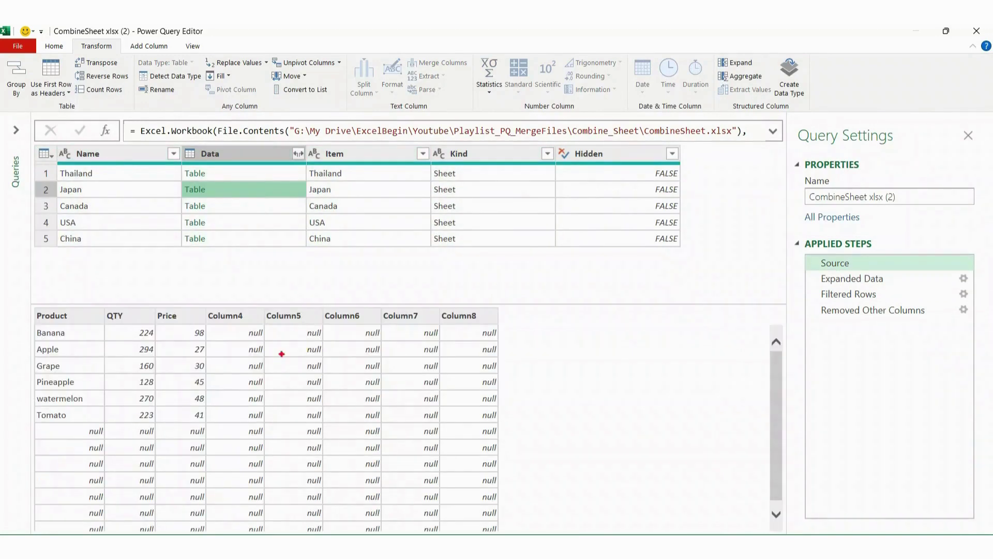
{"action": "mouse_move", "coordinate": [212, 310]}
{"action": "left_mouse_down"}
{"action": "mouse_move", "coordinate": [286, 404]}
{"action": "mouse_move", "coordinate": [498, 486]}
{"action": "left_mouse_up"}
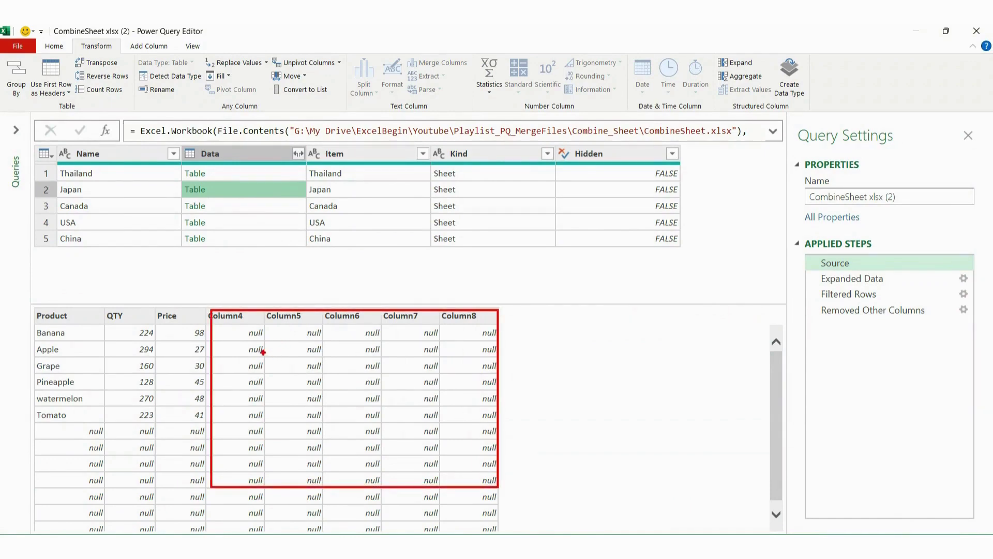
{"action": "mouse_move", "coordinate": [241, 350]}
{"action": "left_mouse_down"}
{"action": "mouse_move", "coordinate": [291, 362]}
{"action": "mouse_move", "coordinate": [298, 352]}
{"action": "mouse_move", "coordinate": [337, 371]}
{"action": "mouse_move", "coordinate": [342, 362]}
{"action": "mouse_move", "coordinate": [401, 363]}
{"action": "left_mouse_up"}
{"action": "mouse_move", "coordinate": [459, 335]}
{"action": "left_mouse_down"}
{"action": "mouse_move", "coordinate": [469, 328]}
{"action": "mouse_move", "coordinate": [453, 349]}
{"action": "left_mouse_up"}
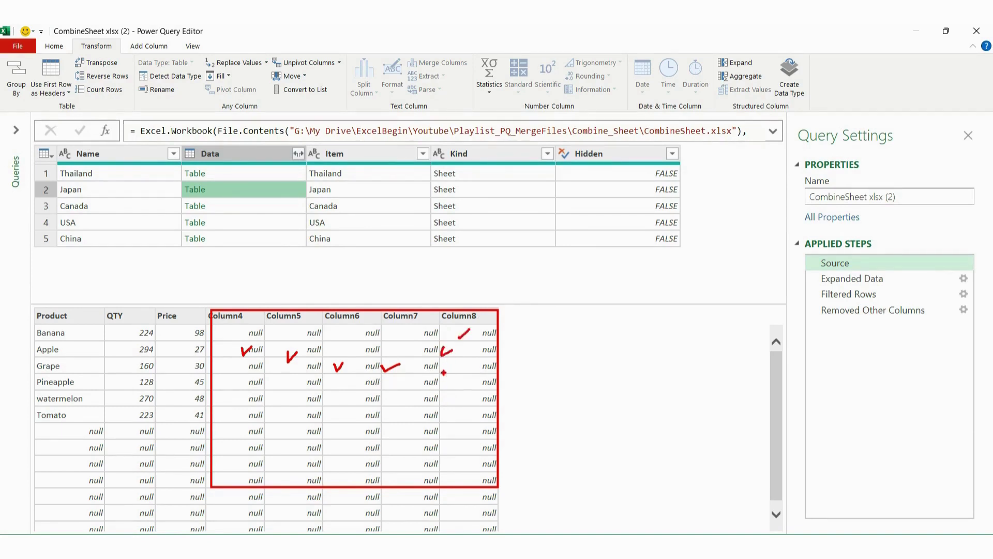
{"action": "key", "text": "Escape"}
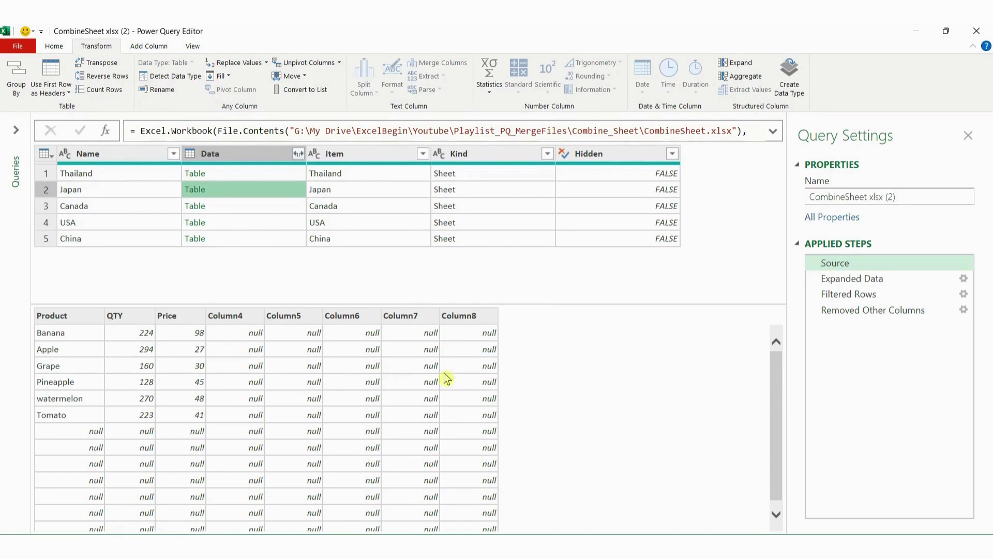
{"action": "left_click", "coordinate": [862, 281]}
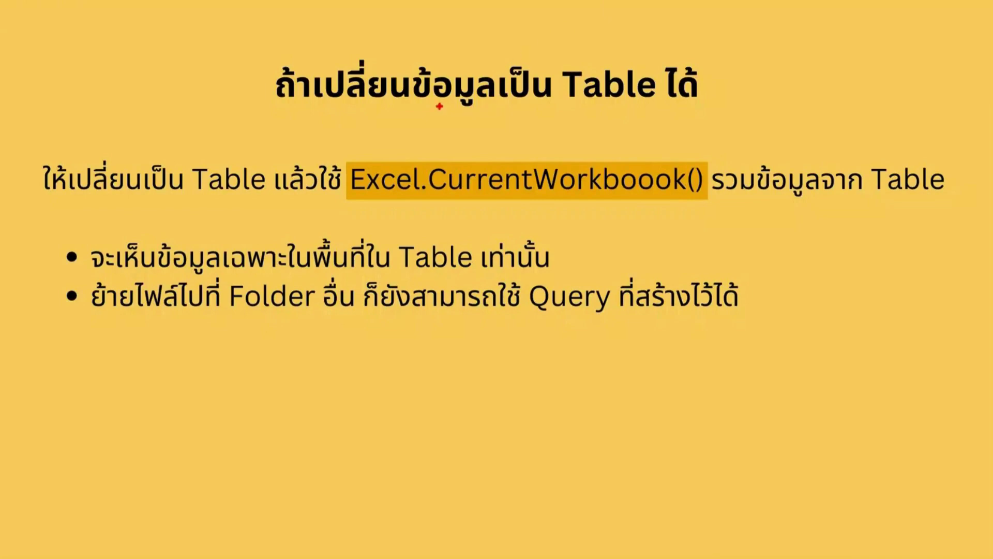
{"action": "left_click_drag", "start_coordinate": [437, 106], "coordinate": [684, 112]}
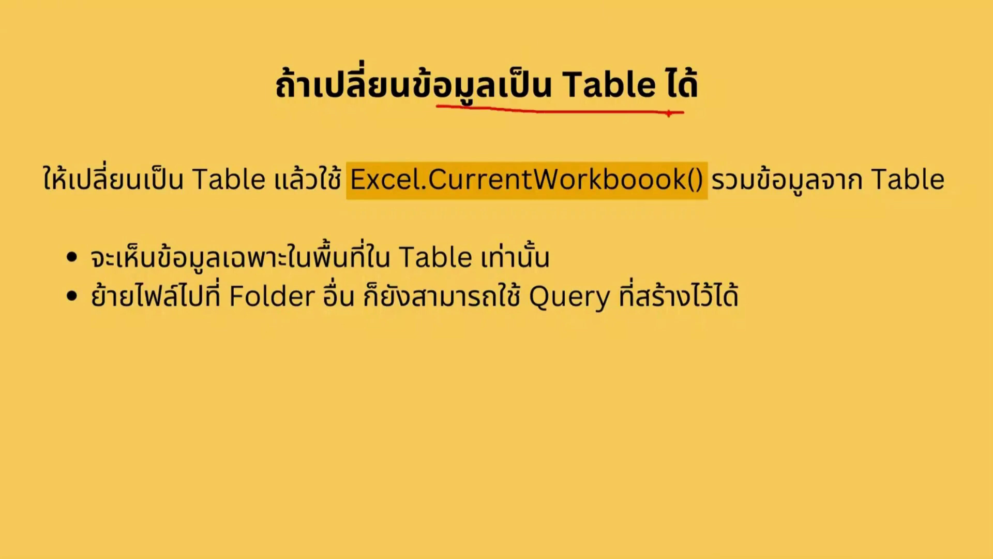
{"action": "key", "text": "ctrl+2"}
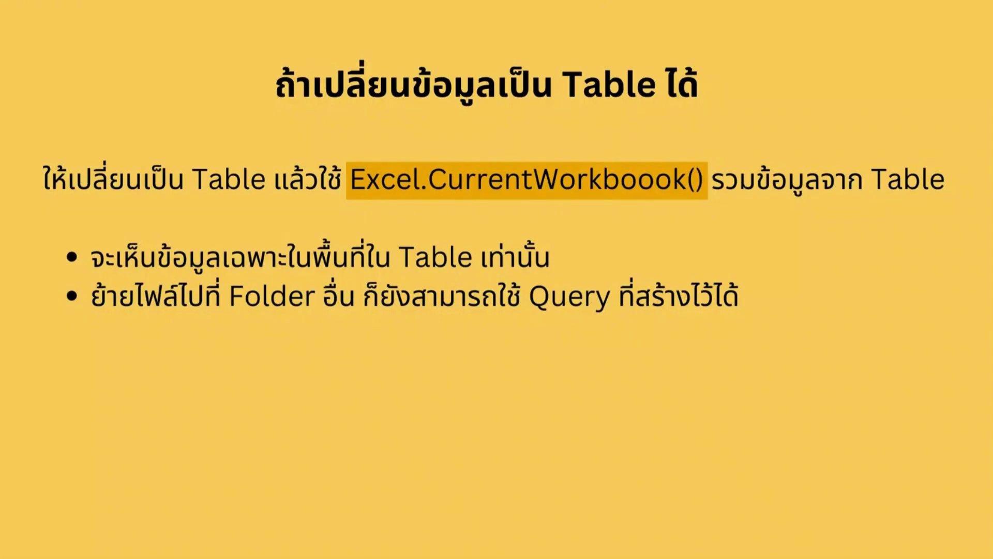
{"action": "left_click_drag", "start_coordinate": [411, 275], "coordinate": [505, 275]}
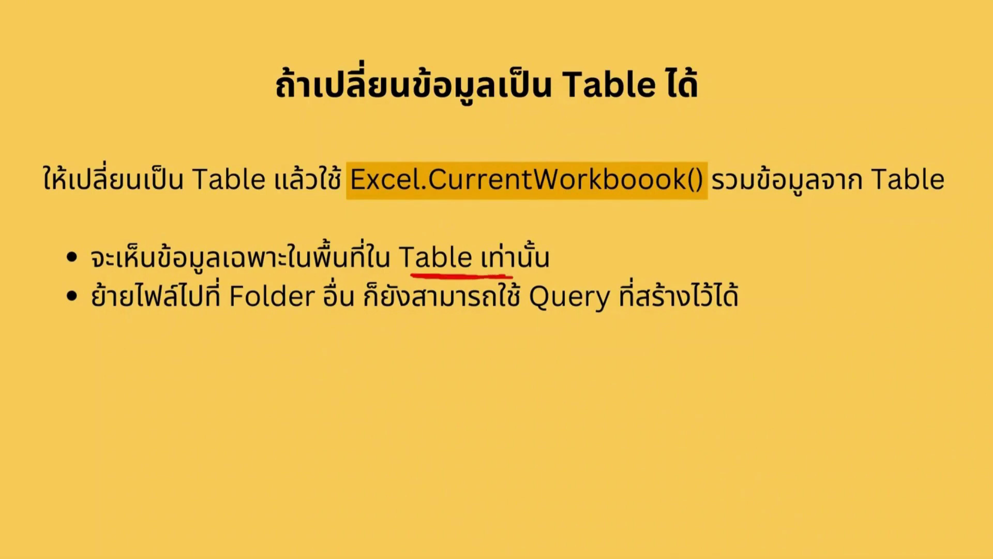